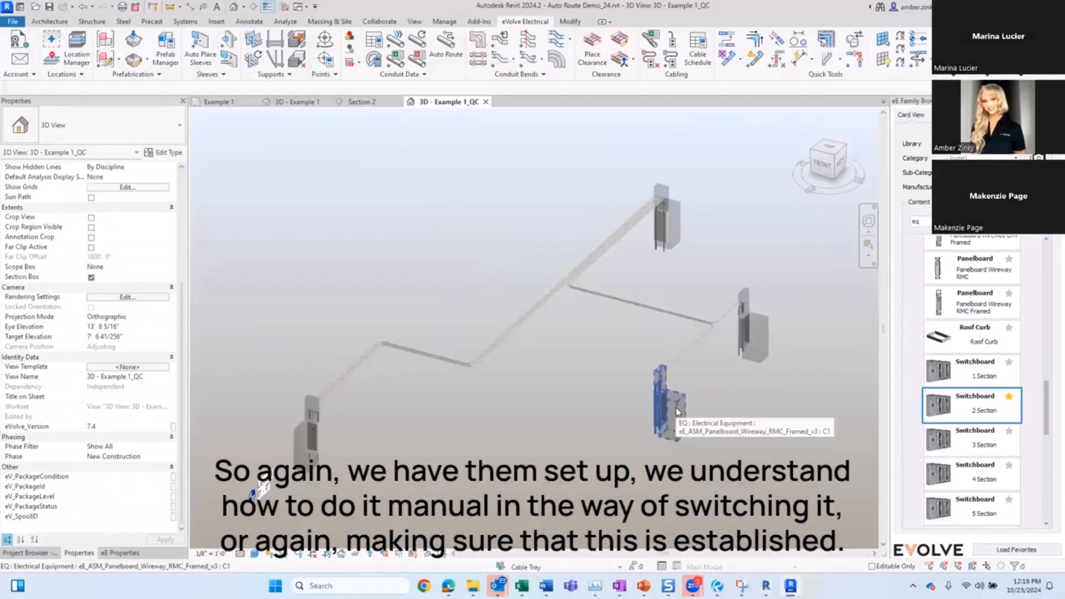
Step: Check the Workset property of the framed panelboard wireway nearest the front of the 3D view
{"action": "left_click", "coordinate": [656, 419]}
{"action": "scroll", "coordinate": [97, 416], "scroll_direction": "down", "scroll_amount": 5}
{"action": "scroll", "coordinate": [97, 416], "scroll_direction": "down", "scroll_amount": 10}
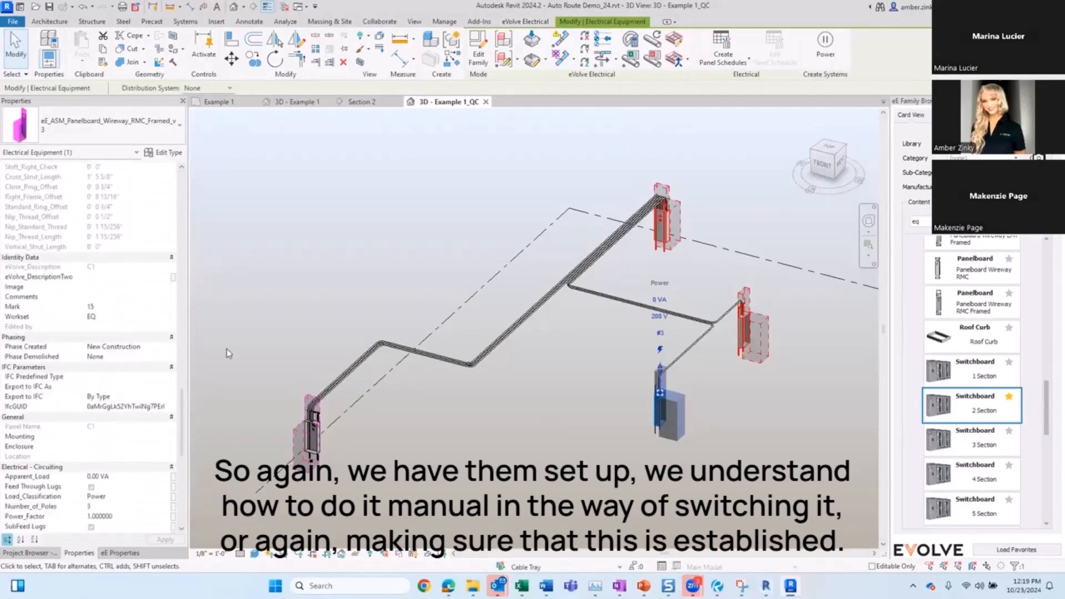
{"action": "left_click", "coordinate": [381, 287]}
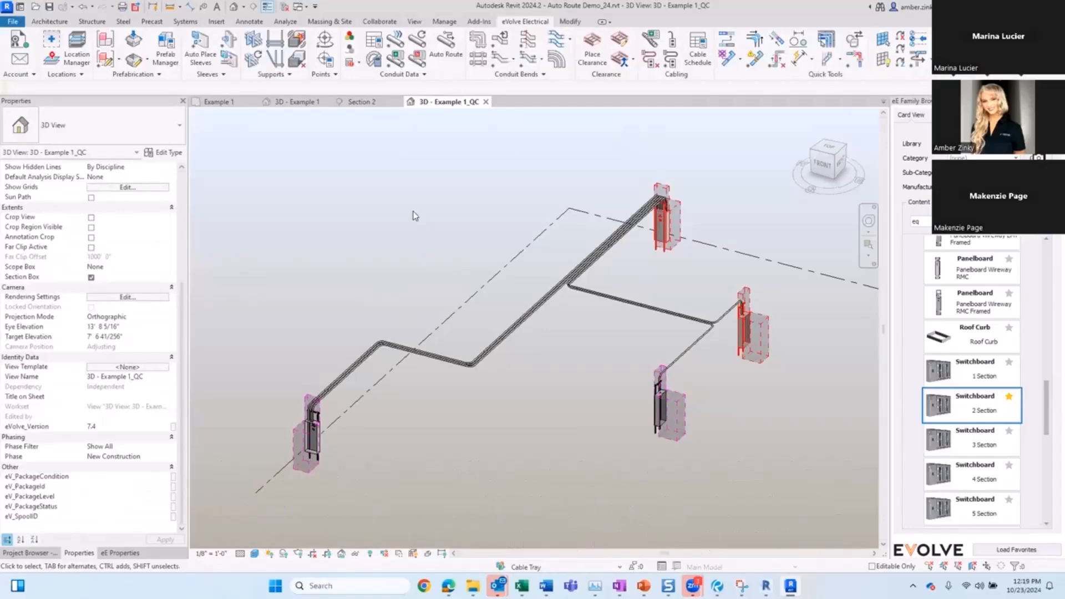
Step: Open the Project Workset Manager
{"action": "left_click", "coordinate": [953, 66]}
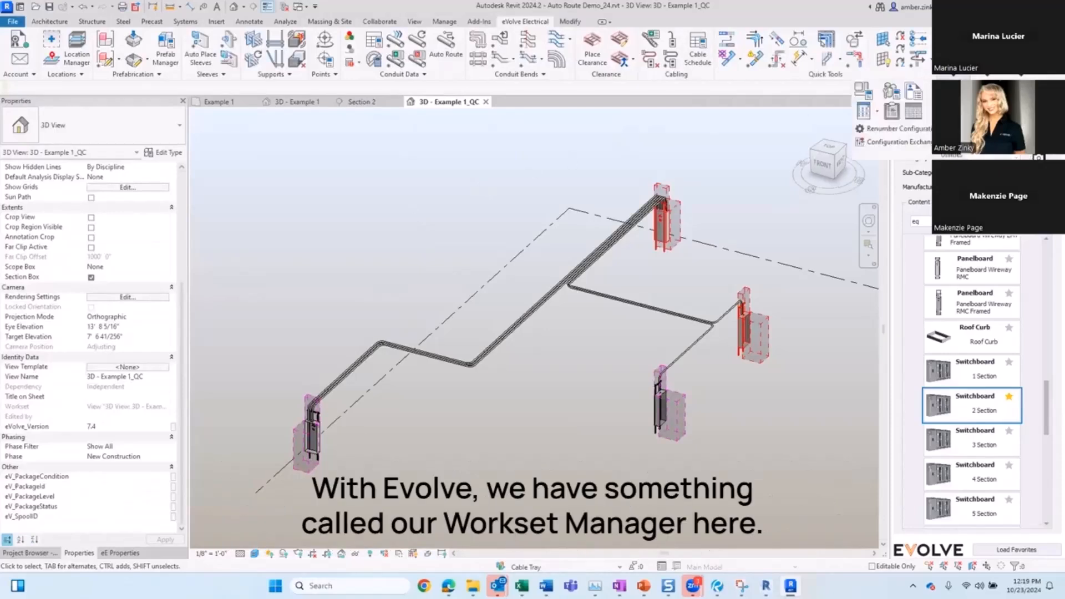
{"action": "left_click", "coordinate": [894, 94]}
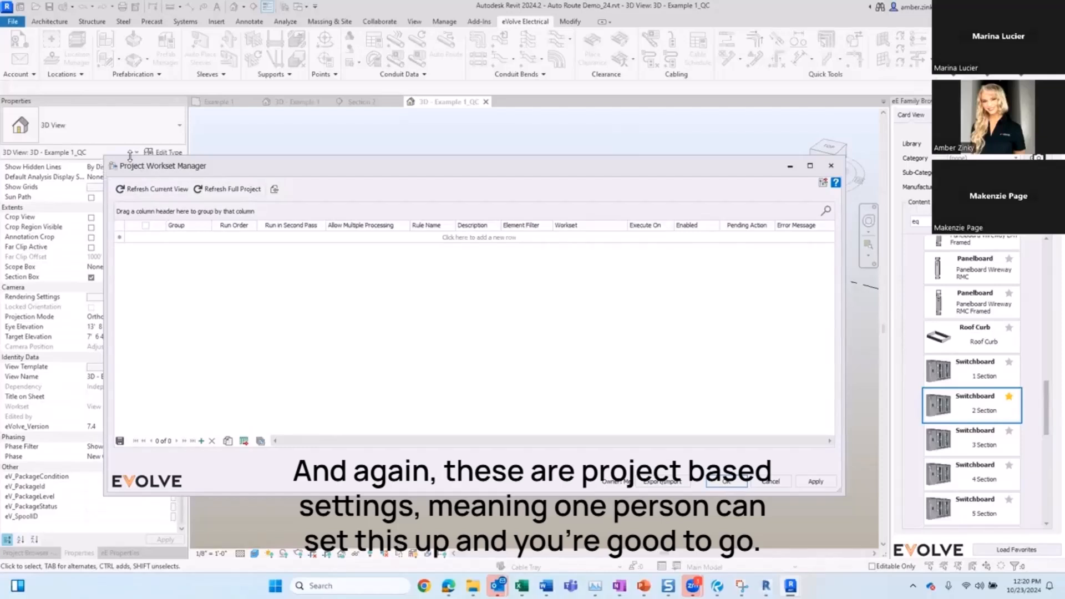
{"action": "key", "text": "super+z"}
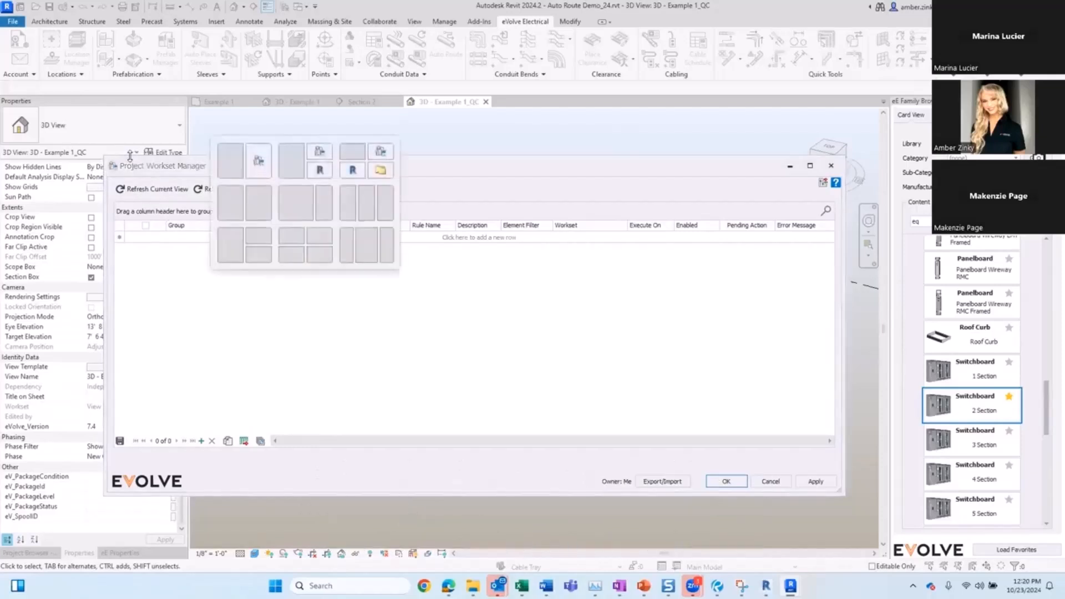
{"action": "key", "text": "Escape"}
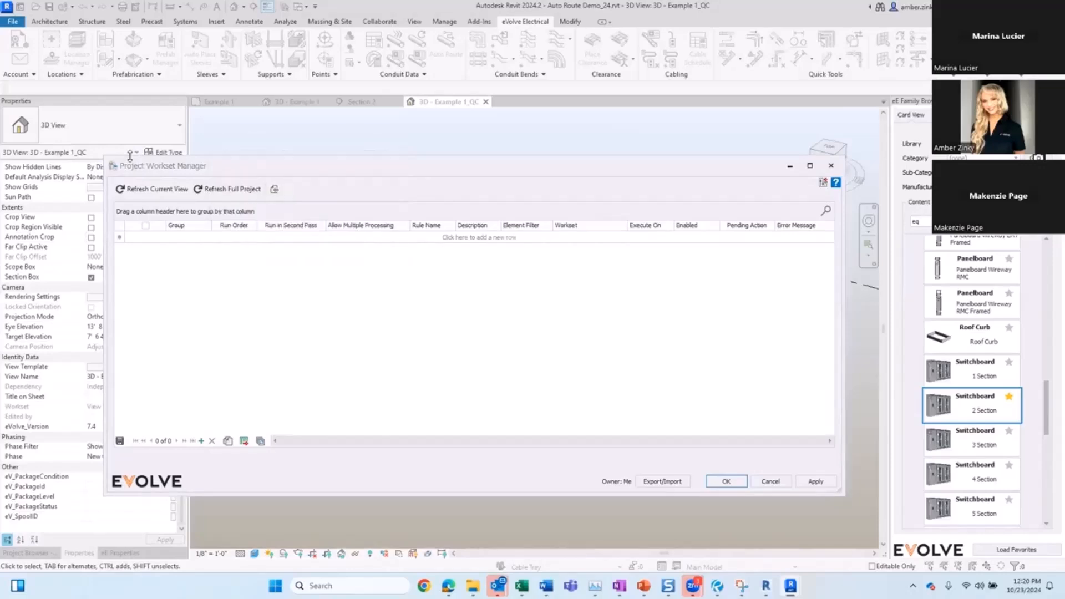
Step: Add a new rule row to the workset rules table, leaving its group blank
{"action": "left_click", "coordinate": [187, 238]}
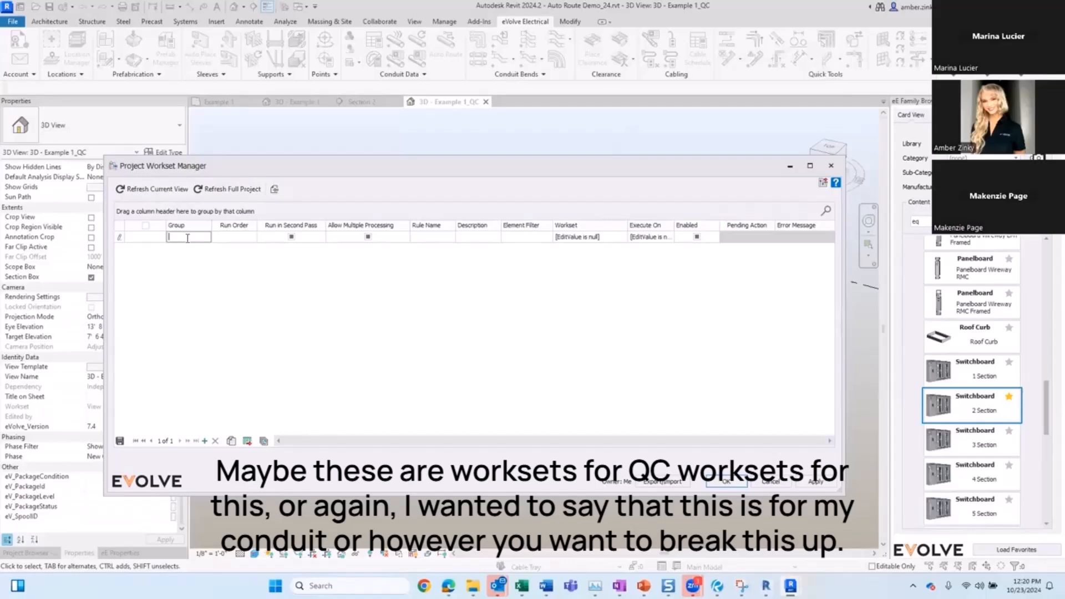
{"action": "type", "text": "C"}
{"action": "key", "text": "BackSpace"}
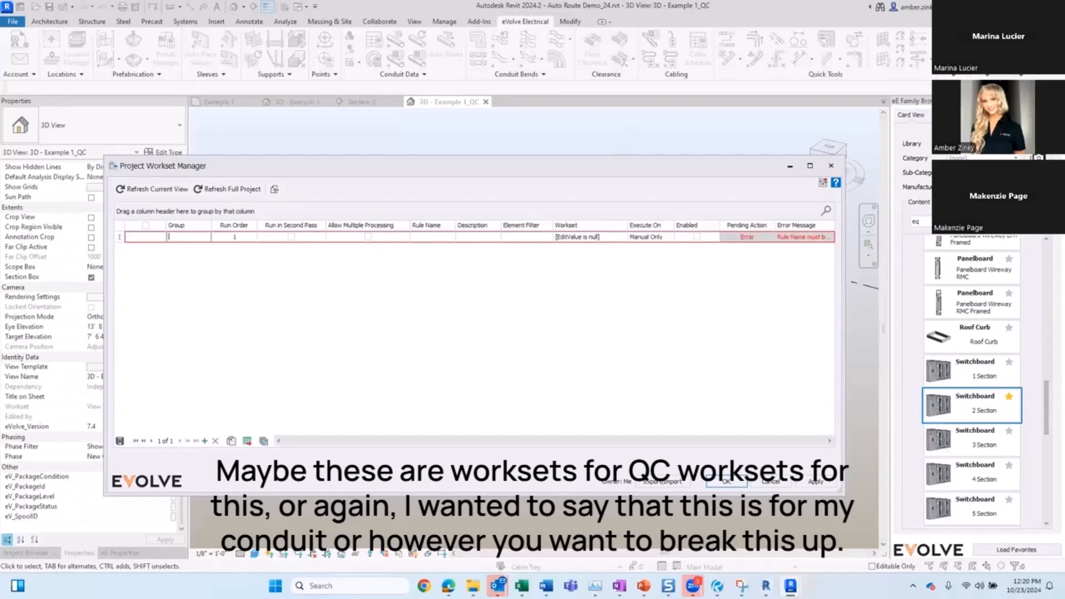
{"action": "type", "text": "C"}
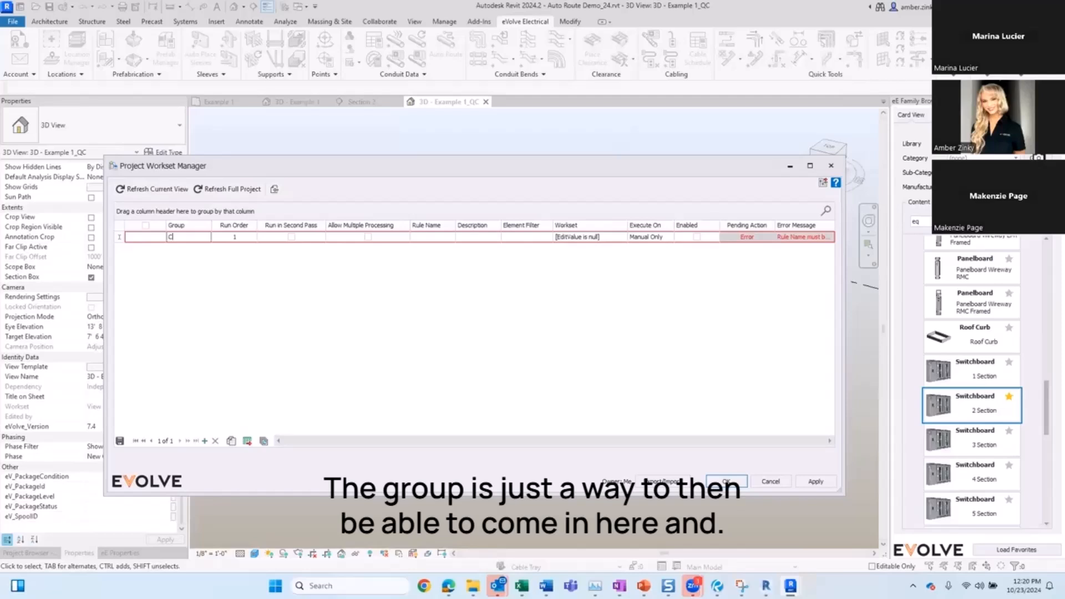
{"action": "mouse_move", "coordinate": [180, 226]}
{"action": "left_mouse_down"}
{"action": "mouse_move", "coordinate": [173, 209]}
{"action": "mouse_move", "coordinate": [132, 214]}
{"action": "mouse_move", "coordinate": [167, 239]}
{"action": "mouse_move", "coordinate": [168, 228]}
{"action": "left_mouse_up"}
{"action": "left_click", "coordinate": [131, 254]}
{"action": "left_click", "coordinate": [132, 253]}
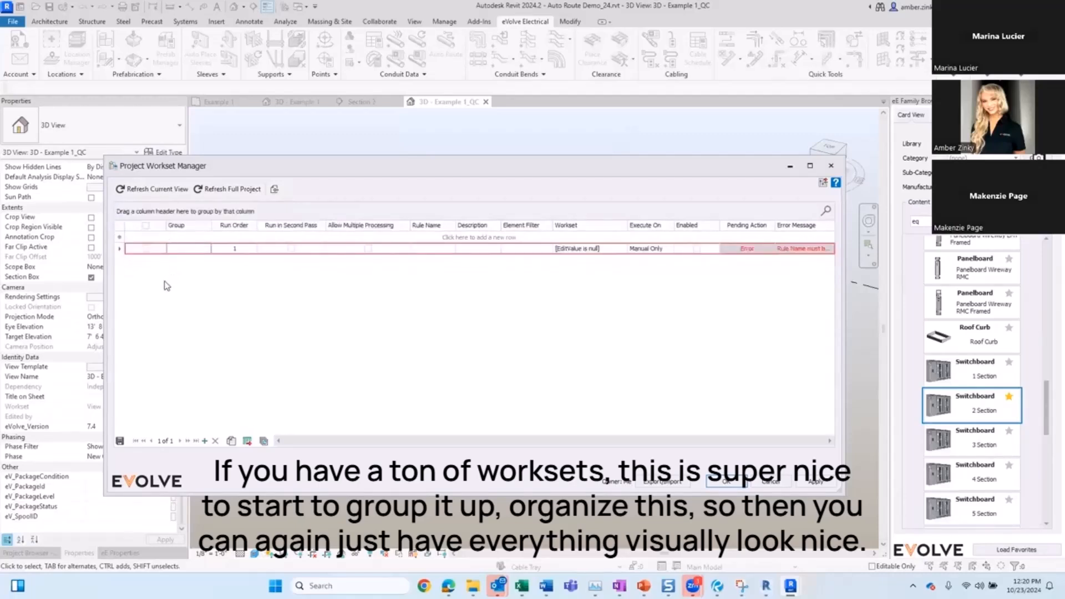
Step: Turn on Run in Second Pass and Allow Multiple Processing for the new rule and name it Conduit
{"action": "left_click", "coordinate": [181, 249]}
{"action": "left_click", "coordinate": [291, 248]}
{"action": "left_click", "coordinate": [368, 248]}
{"action": "left_click", "coordinate": [436, 249]}
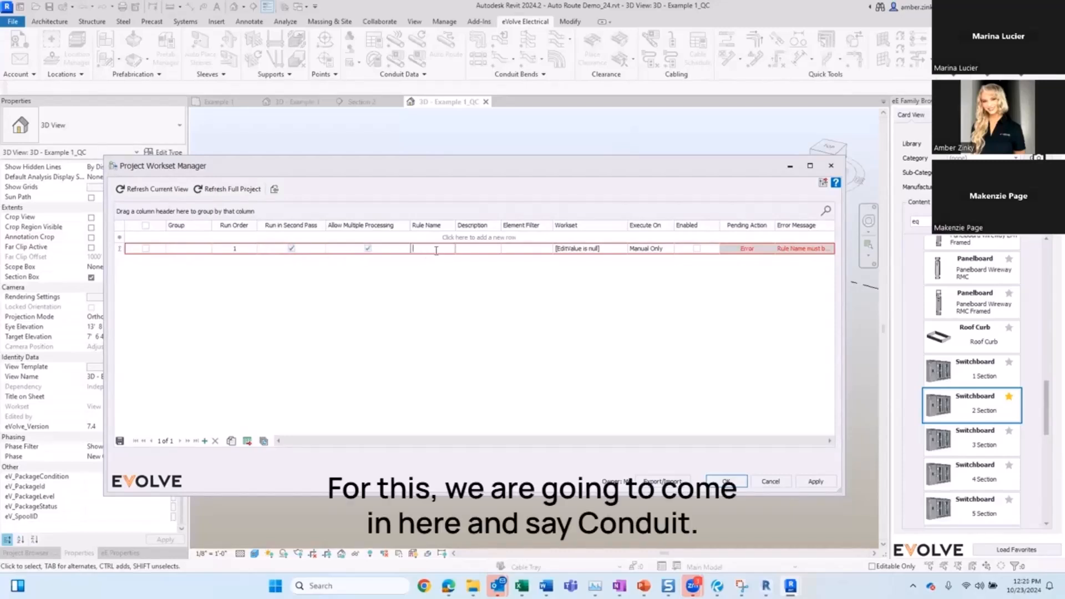
{"action": "type", "text": "Conduit"}
{"action": "left_click", "coordinate": [476, 297]}
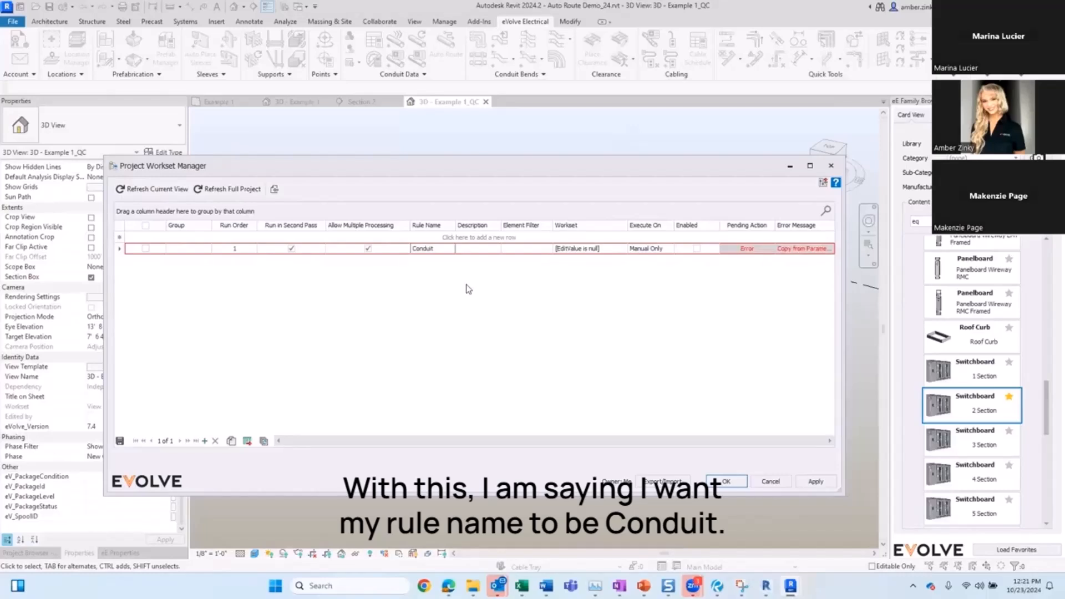
{"action": "left_click", "coordinate": [479, 248]}
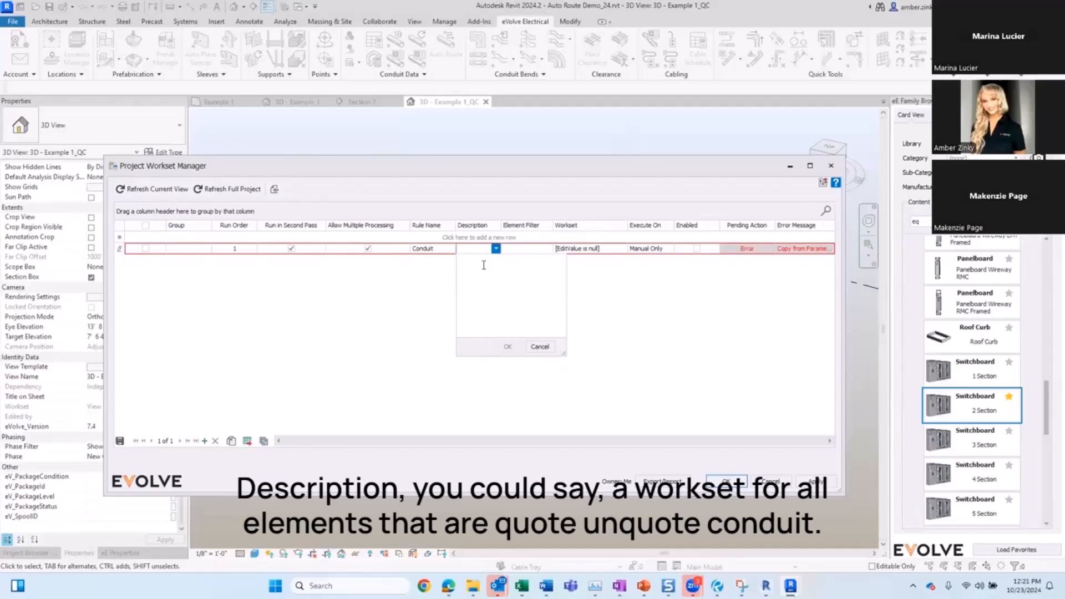
Step: Define the Conduit rule's element filter with the categories Conduits and Conduit Fittings
{"action": "left_click", "coordinate": [533, 249]}
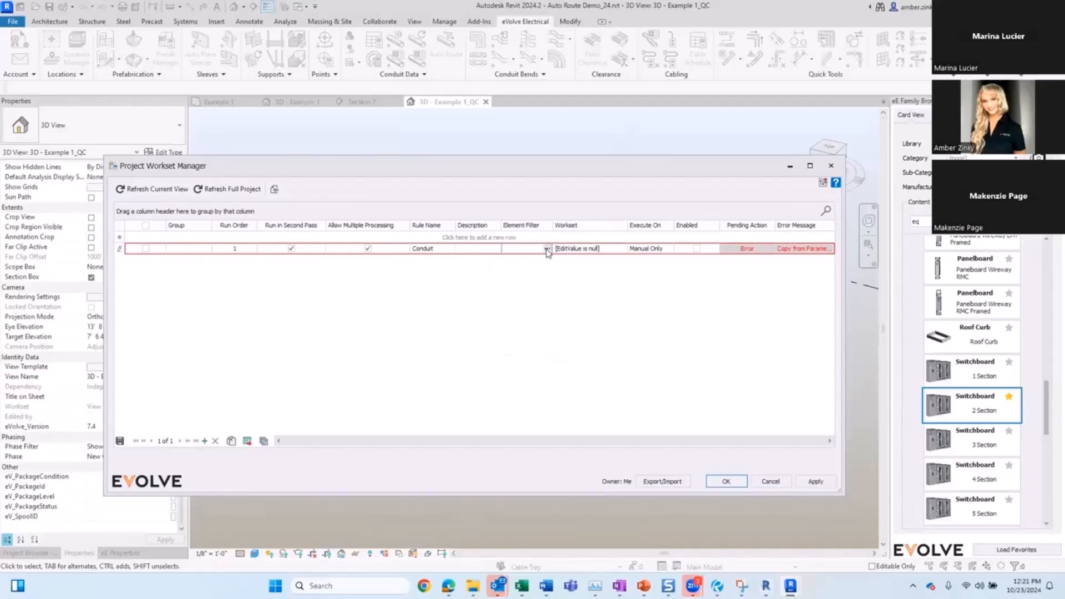
{"action": "left_click", "coordinate": [547, 250]}
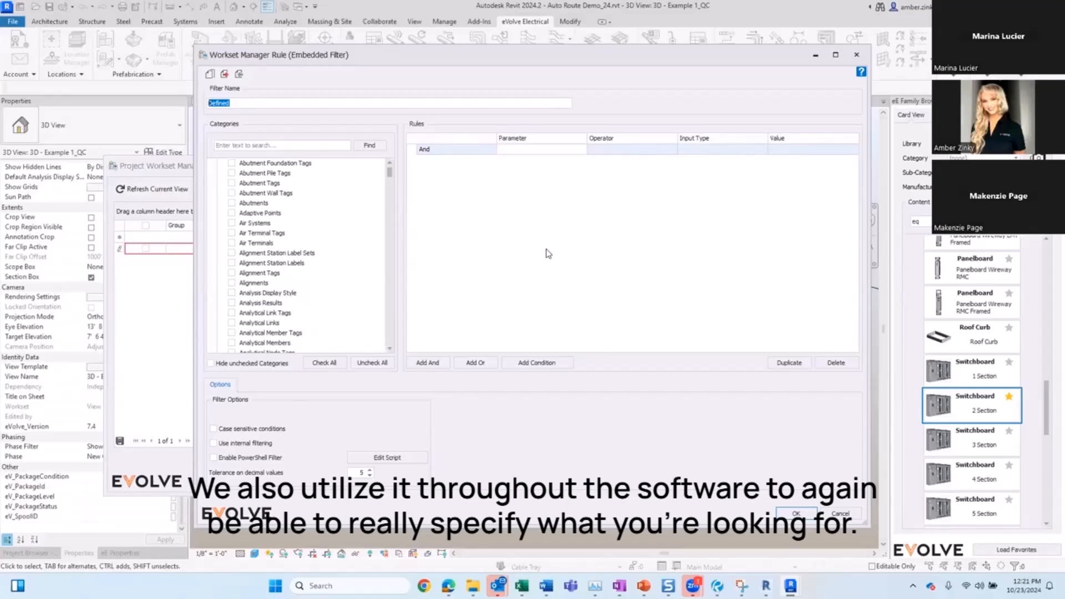
{"action": "left_click", "coordinate": [261, 144]}
{"action": "type", "text": "conduit"}
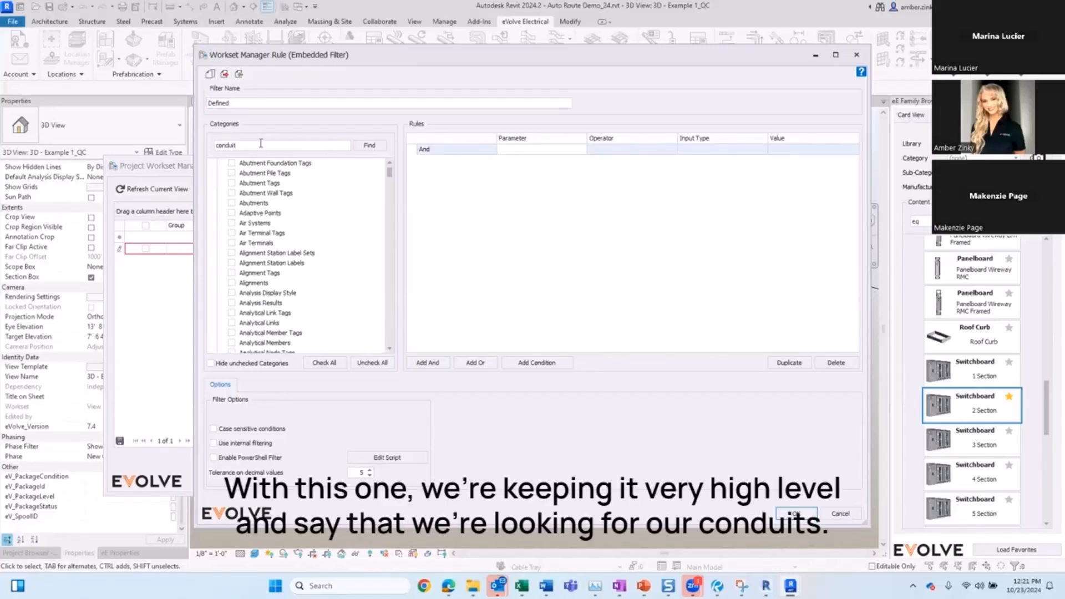
{"action": "key", "text": "Return"}
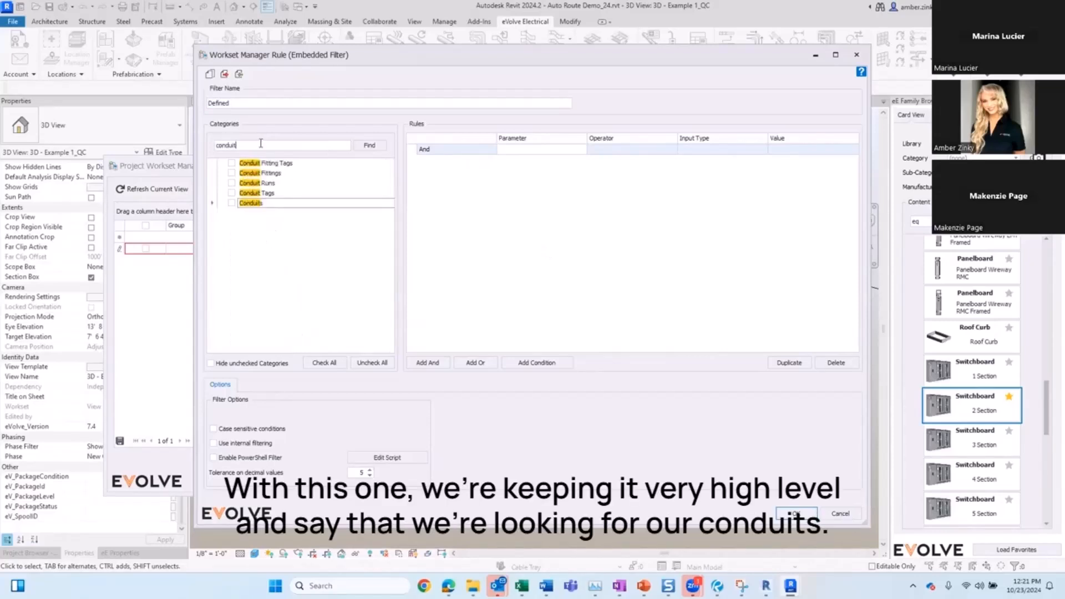
{"action": "left_click", "coordinate": [232, 203]}
{"action": "left_click", "coordinate": [232, 173]}
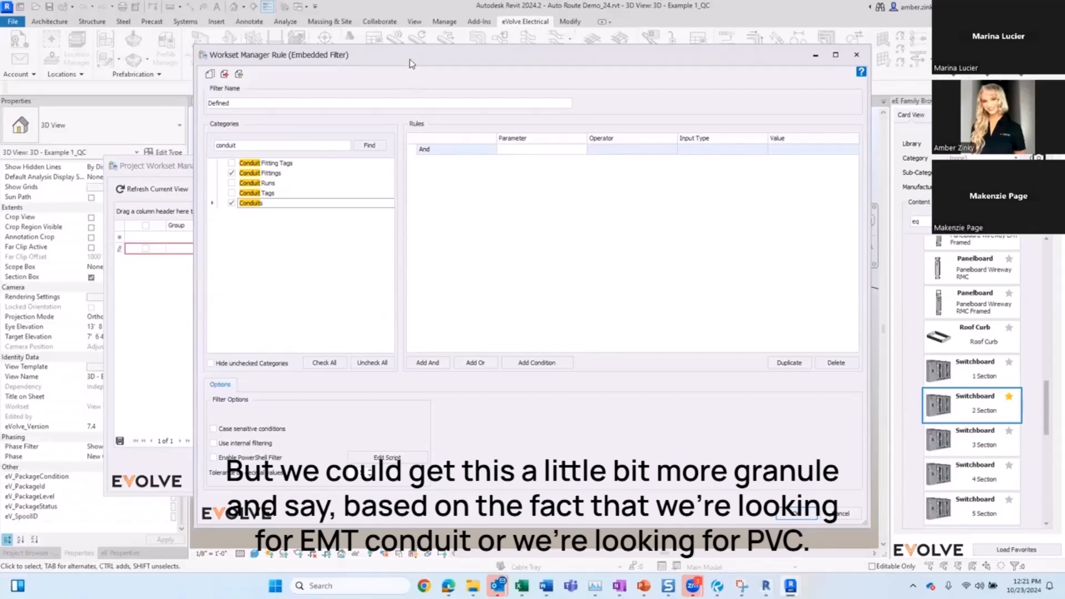
{"action": "left_click_drag", "start_coordinate": [411, 63], "coordinate": [401, 78]}
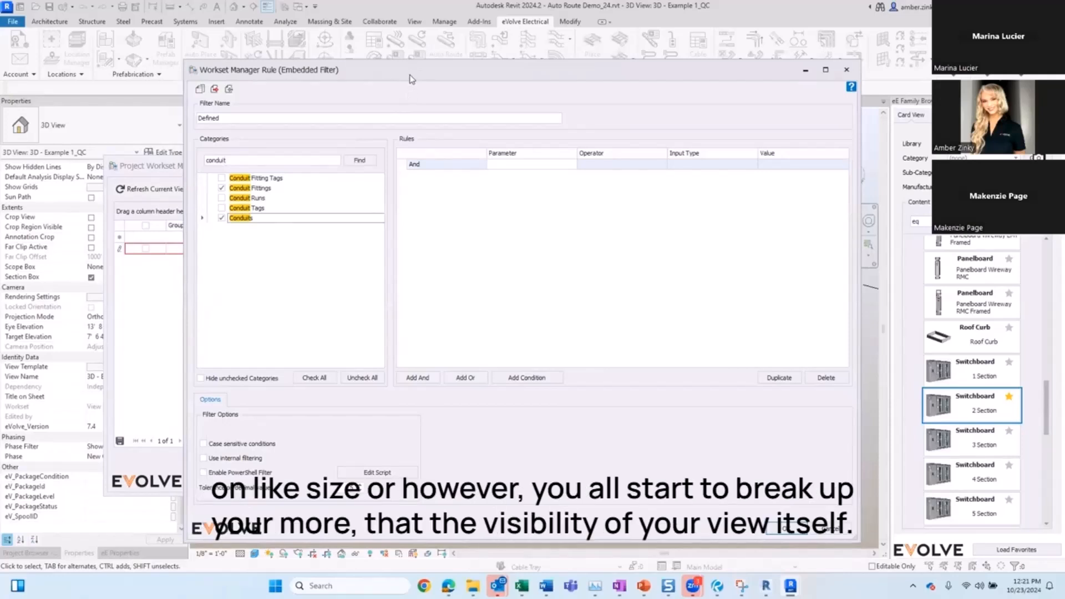
{"action": "left_click_drag", "start_coordinate": [410, 75], "coordinate": [419, 61]}
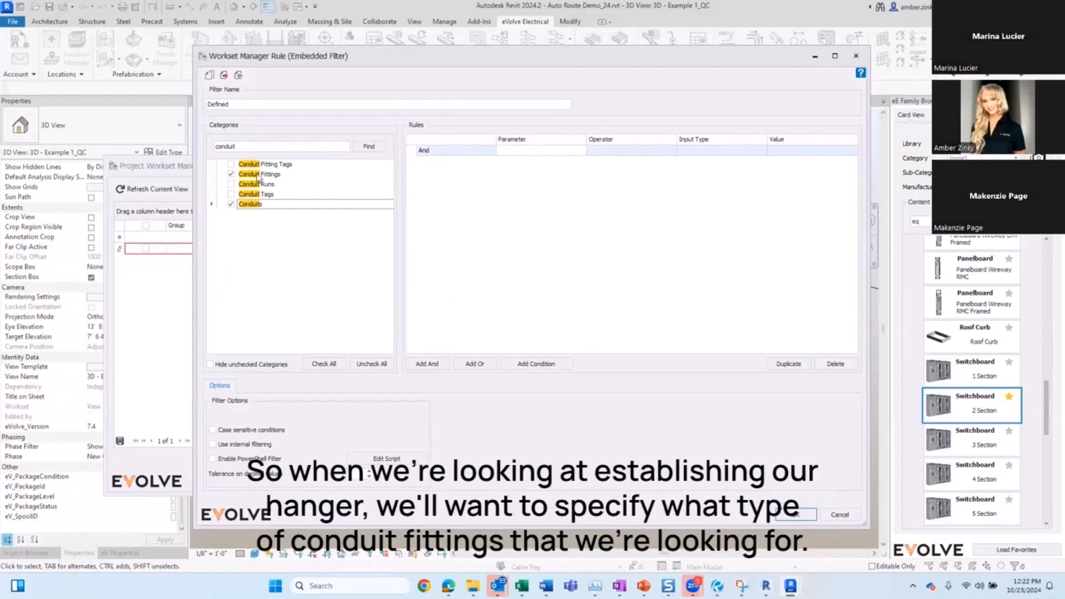
{"action": "left_click", "coordinate": [791, 516]}
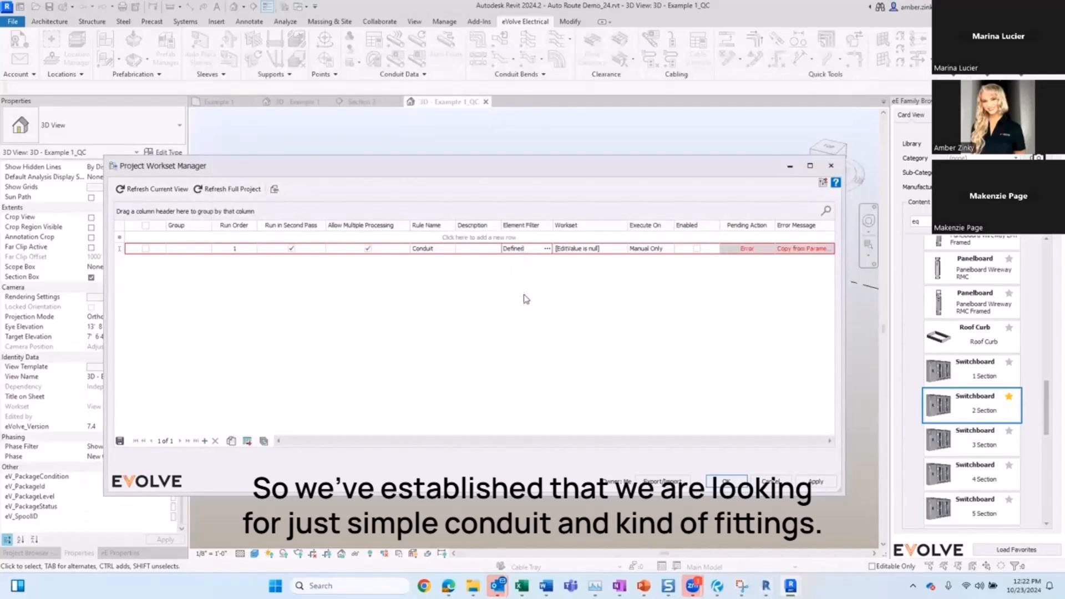
Step: Assign the Conduit rule to the Conduit workset, set it to execute on Any Update, and enable it
{"action": "left_click", "coordinate": [608, 251]}
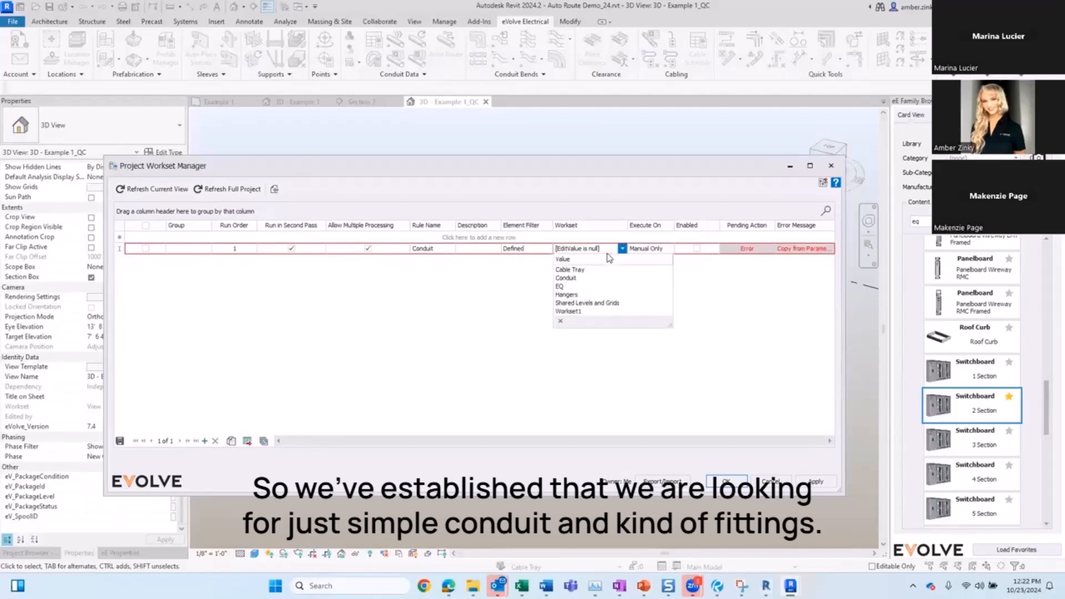
{"action": "left_click", "coordinate": [578, 278]}
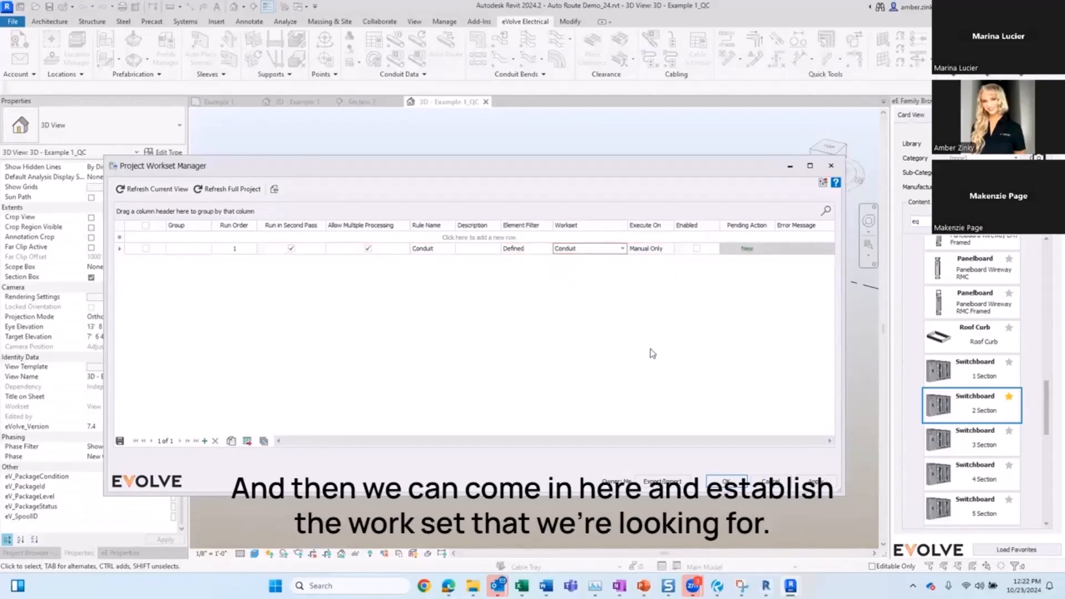
{"action": "left_click", "coordinate": [653, 251]}
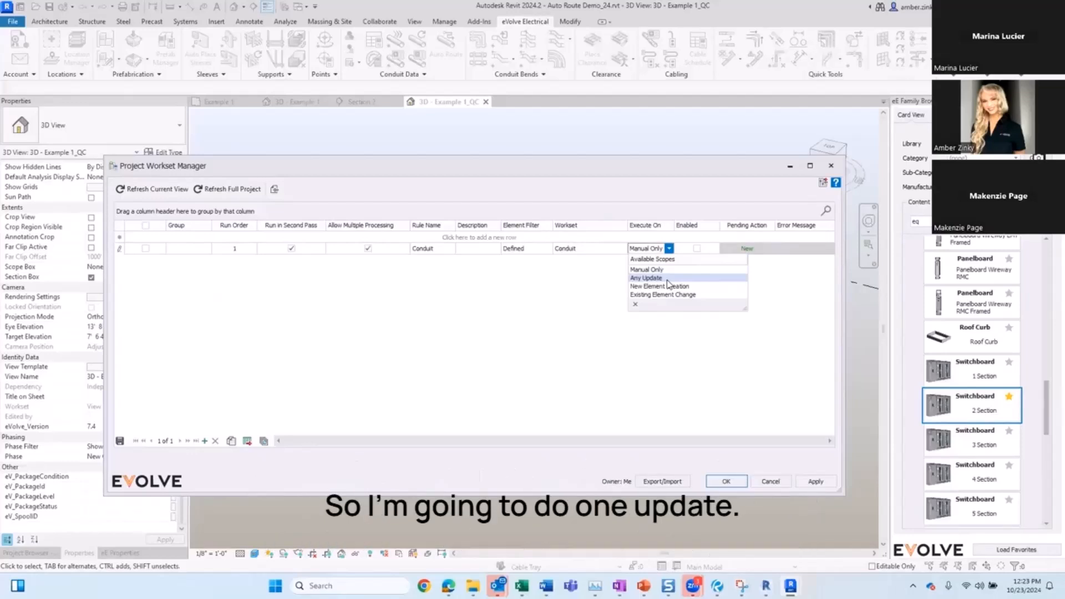
{"action": "left_click", "coordinate": [668, 280]}
{"action": "left_click", "coordinate": [699, 249]}
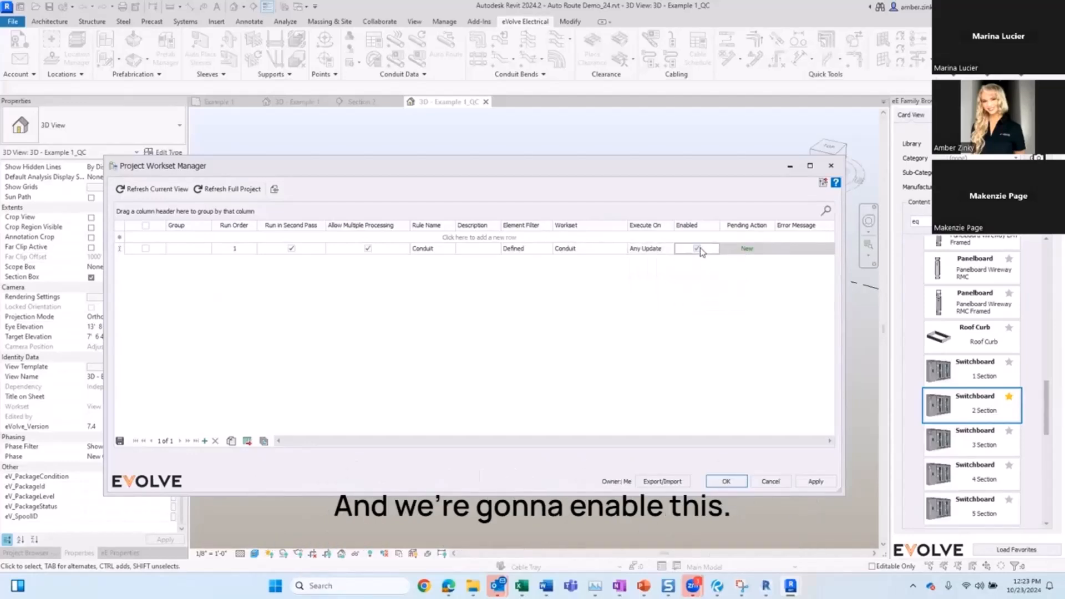
Step: Add a second workset rule with run order 1 and the rule name Hangers
{"action": "left_click", "coordinate": [232, 237]}
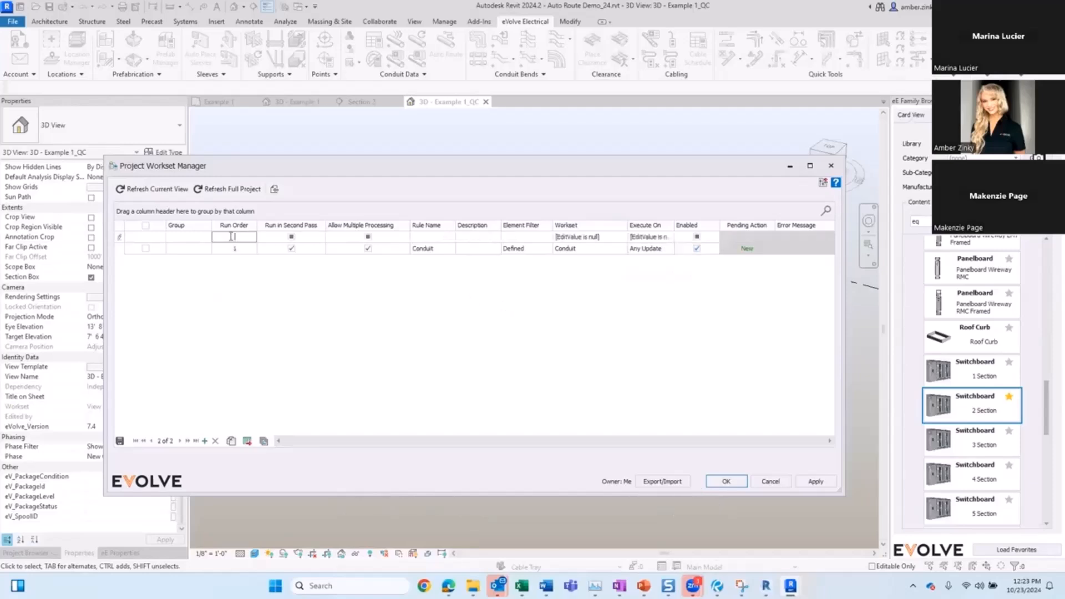
{"action": "type", "text": "1"}
{"action": "left_click", "coordinate": [430, 236]}
{"action": "type", "text": "Hangers"}
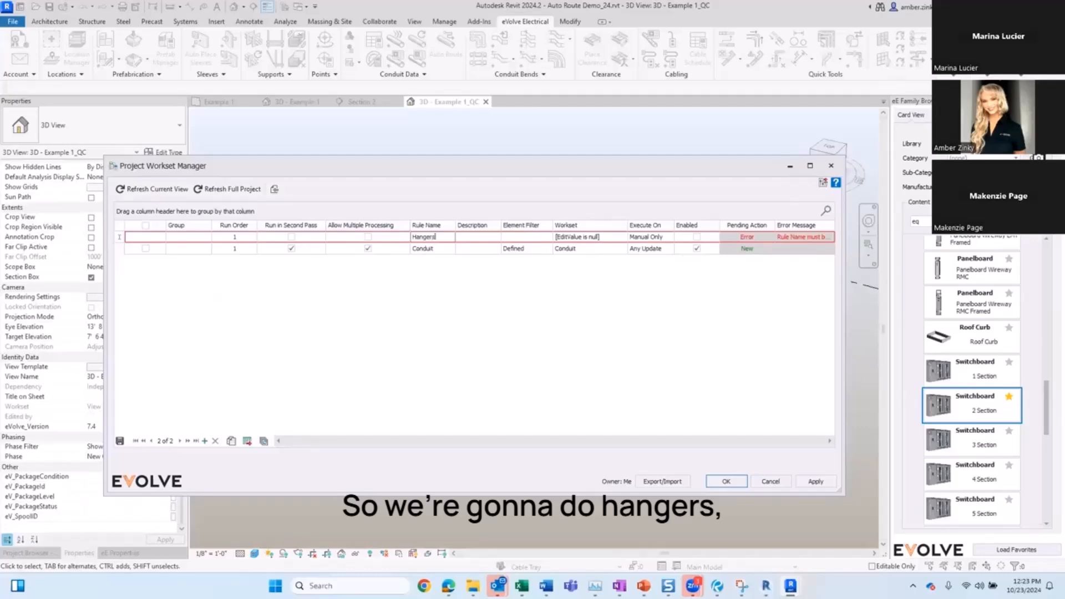
Step: Open the Hangers rule's element filter and include only the Conduit Fittings category
{"action": "left_click", "coordinate": [541, 239]}
{"action": "left_click", "coordinate": [545, 238]}
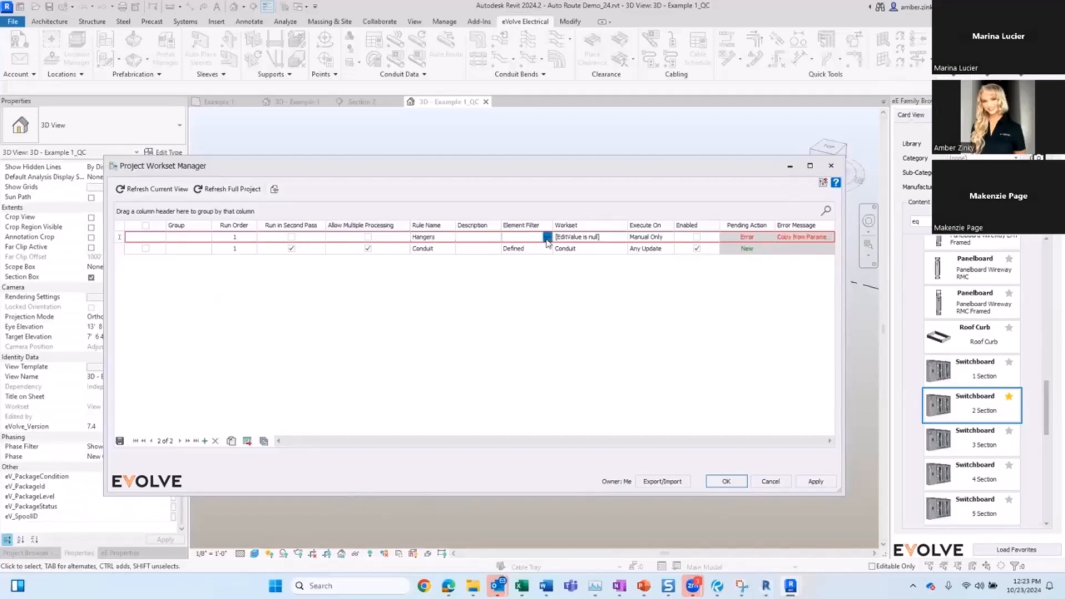
{"action": "left_click", "coordinate": [285, 146]}
{"action": "type", "text": "conduit"}
{"action": "key", "text": "Return"}
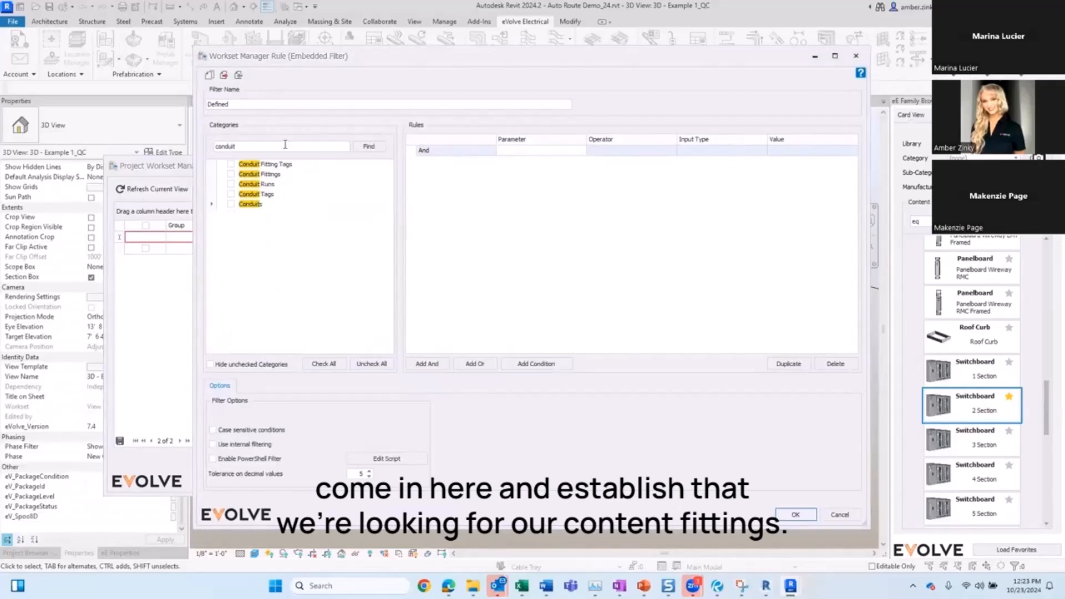
{"action": "left_click", "coordinate": [231, 174]}
Step: Add the filter condition Family Name contains Trap to the Hangers rule and accept the filter
{"action": "left_click", "coordinate": [526, 365]}
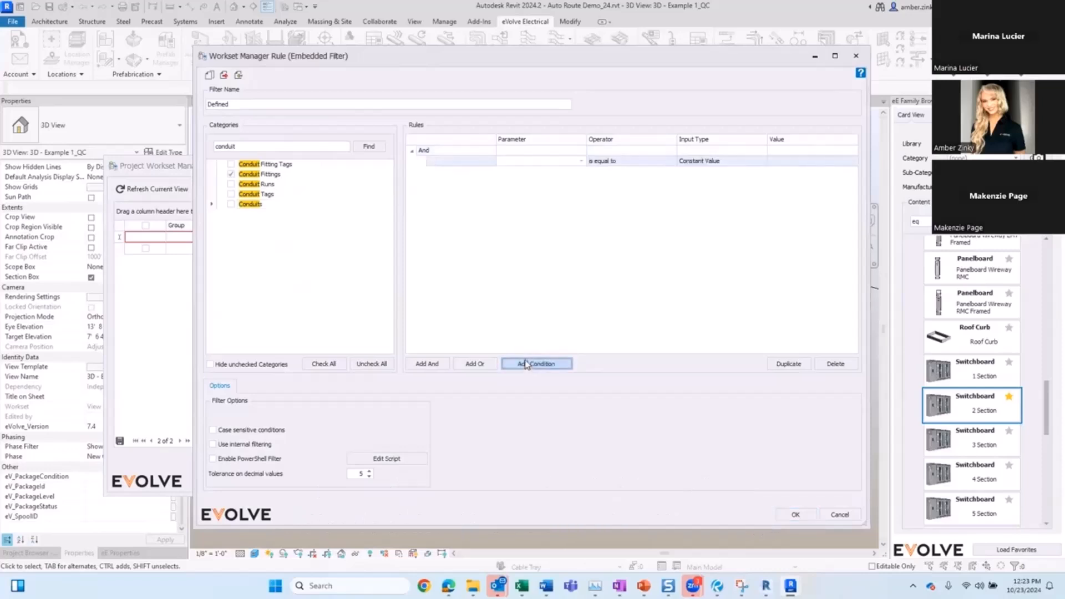
{"action": "left_click", "coordinate": [540, 162]}
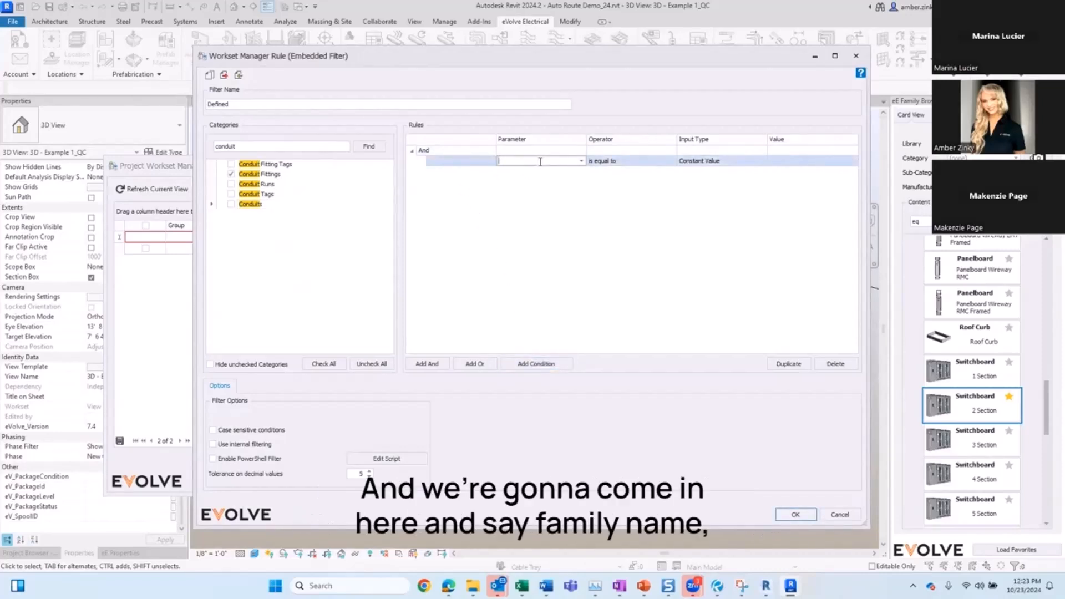
{"action": "type", "text": "Family Name"}
{"action": "left_click", "coordinate": [621, 161]}
{"action": "left_click", "coordinate": [616, 162]}
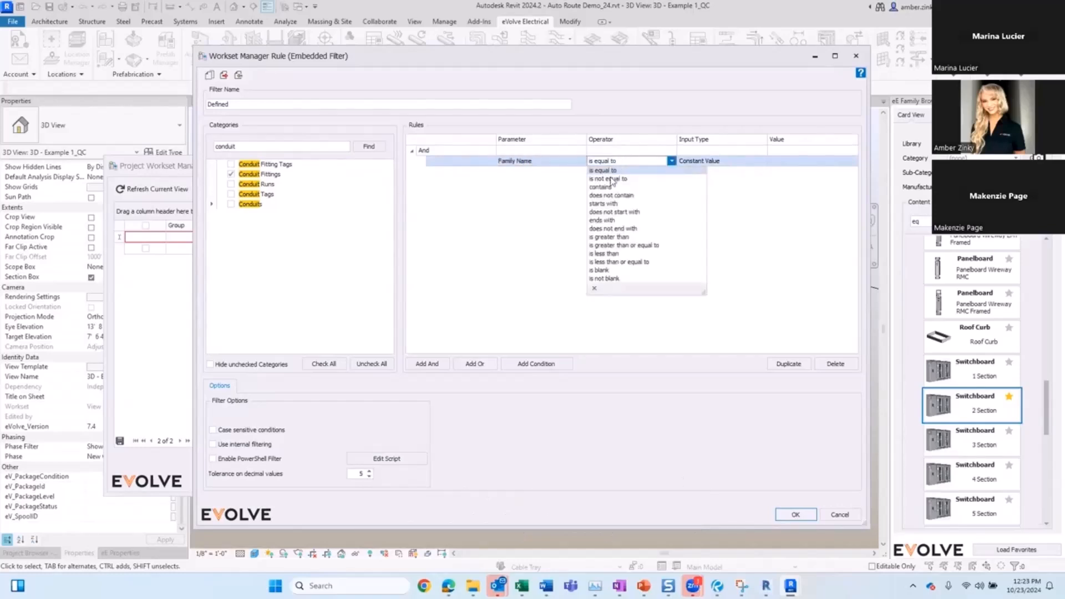
{"action": "left_click", "coordinate": [618, 188]}
{"action": "left_click", "coordinate": [791, 161]}
{"action": "type", "text": "Trap"}
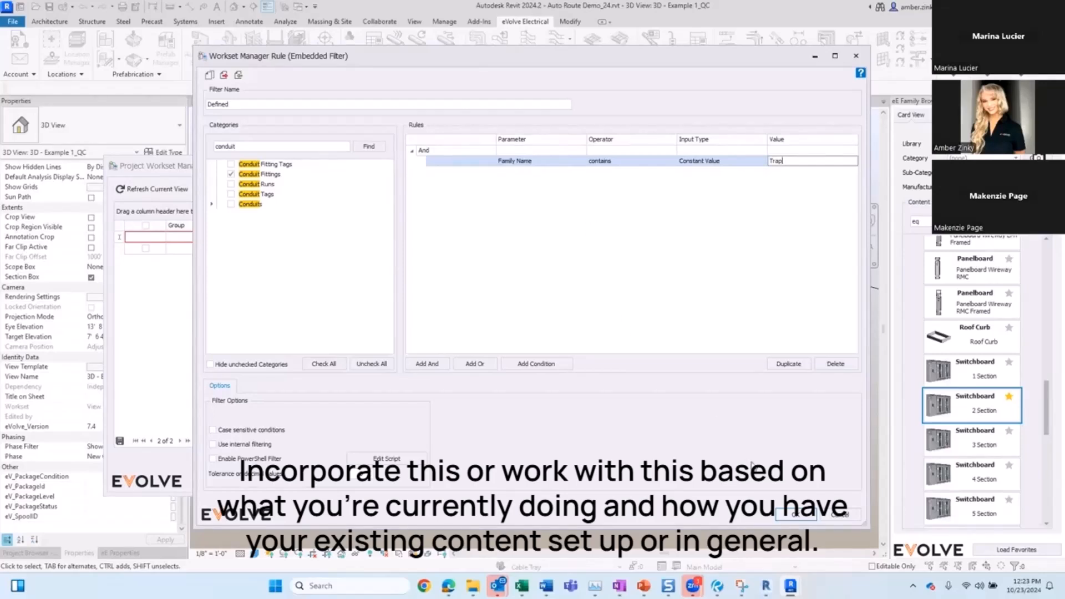
{"action": "left_click", "coordinate": [796, 515]}
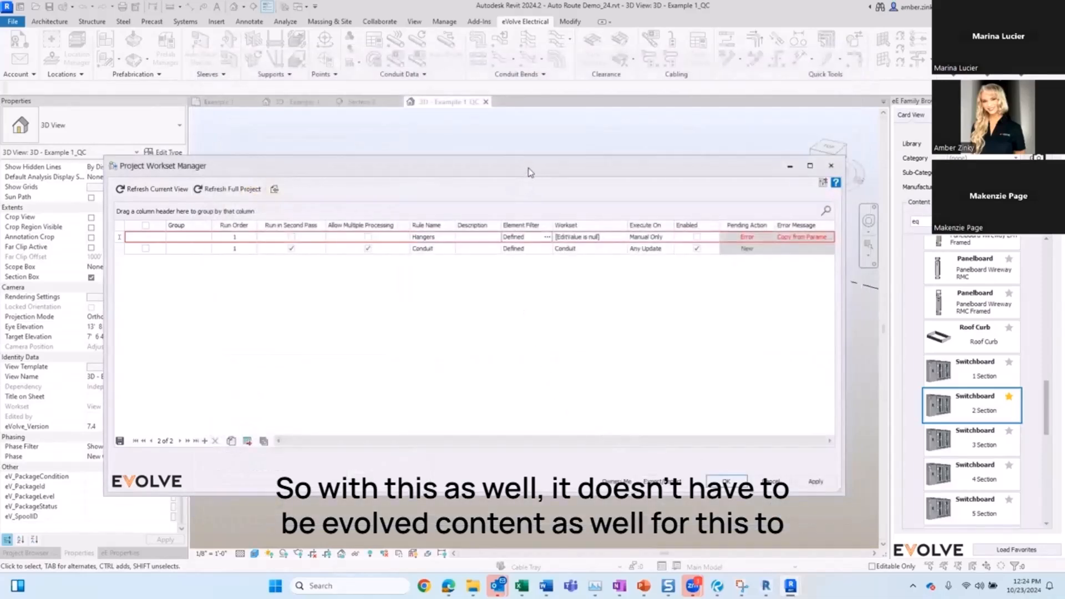
{"action": "left_click_drag", "start_coordinate": [528, 169], "coordinate": [578, 128]}
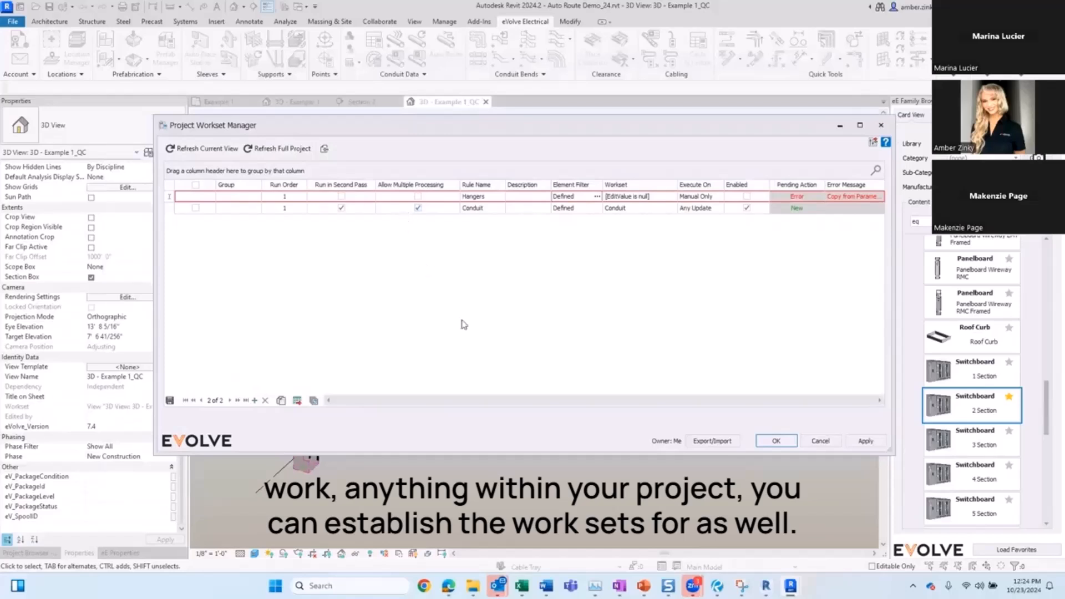
Step: Assign the Hangers rule to the Hangers workset and set the Conduit rule's run order to 2
{"action": "left_click", "coordinate": [753, 260]}
{"action": "left_click", "coordinate": [642, 220]}
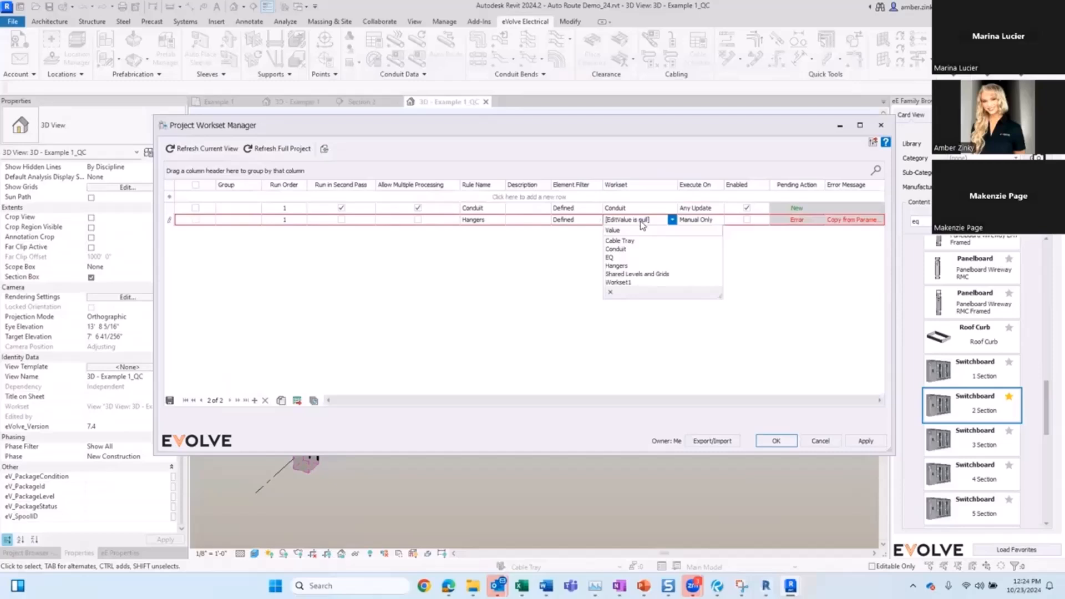
{"action": "left_click", "coordinate": [616, 265]}
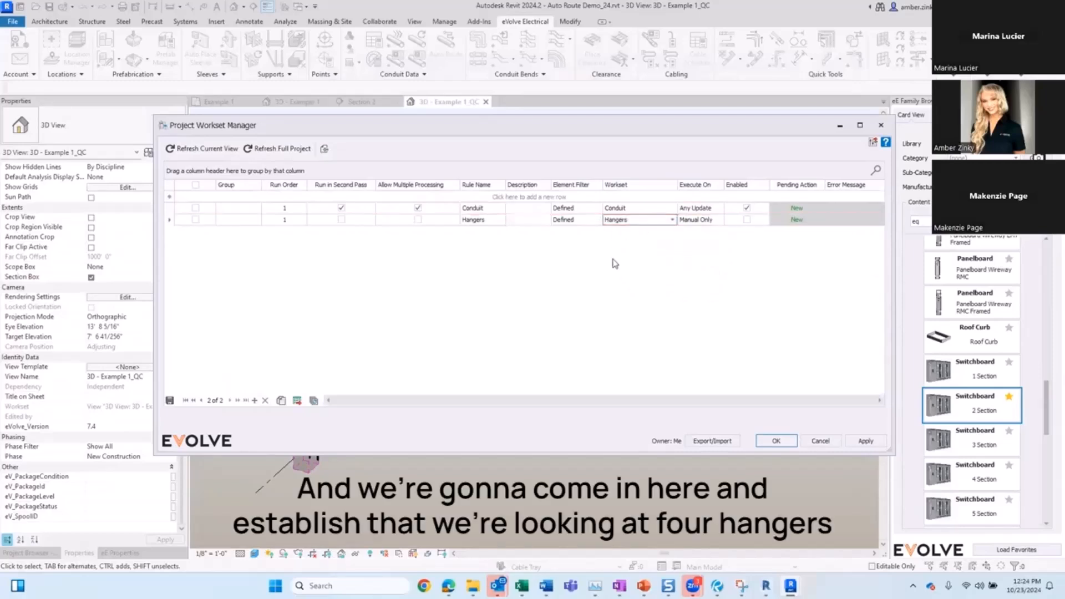
{"action": "left_click", "coordinate": [296, 207]}
{"action": "key", "text": "BackSpace"}
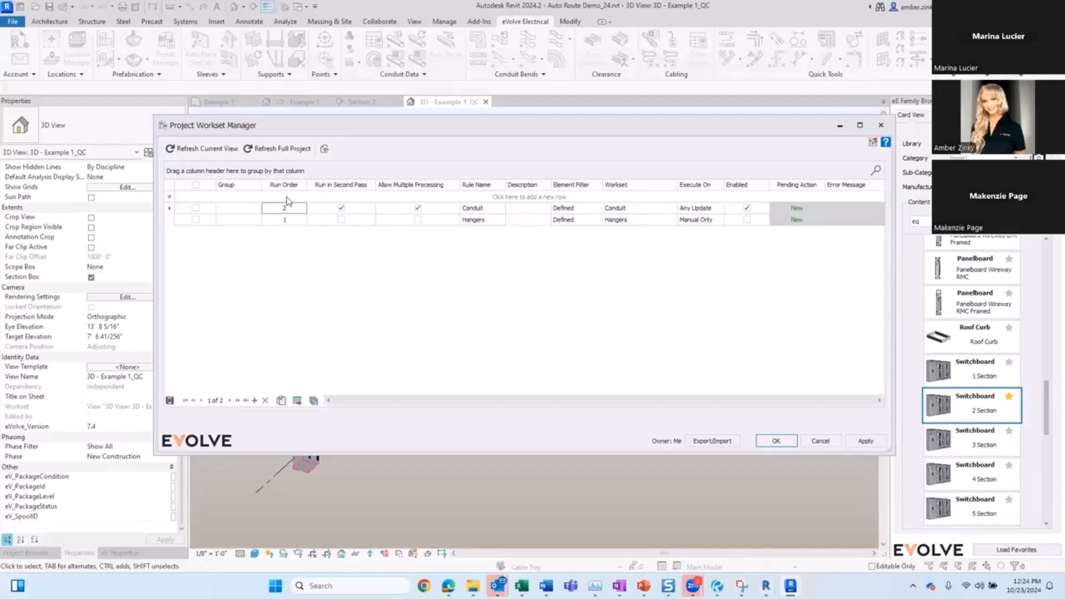
{"action": "type", "text": "2"}
Step: Add two workset rules: Cable Tray with run order 3 and EQ with run order 4
{"action": "left_click", "coordinate": [290, 197]}
{"action": "left_click", "coordinate": [482, 198]}
{"action": "type", "text": "C"}
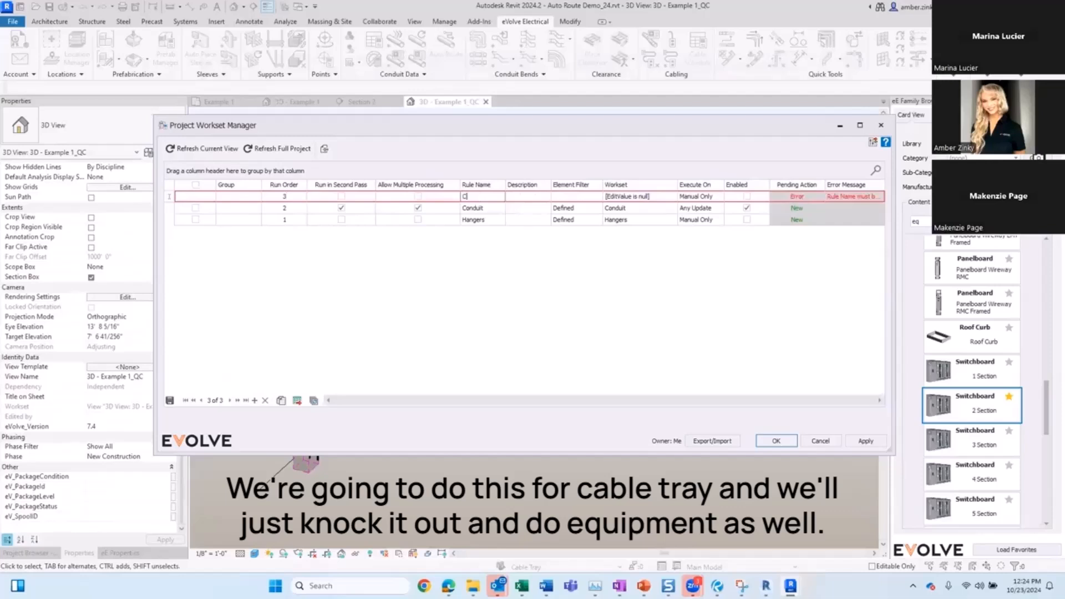
{"action": "type", "text": "able Tray"}
{"action": "key", "text": "Return"}
{"action": "left_click", "coordinate": [478, 197]}
{"action": "type", "text": "EQ"}
{"action": "key", "text": "Return"}
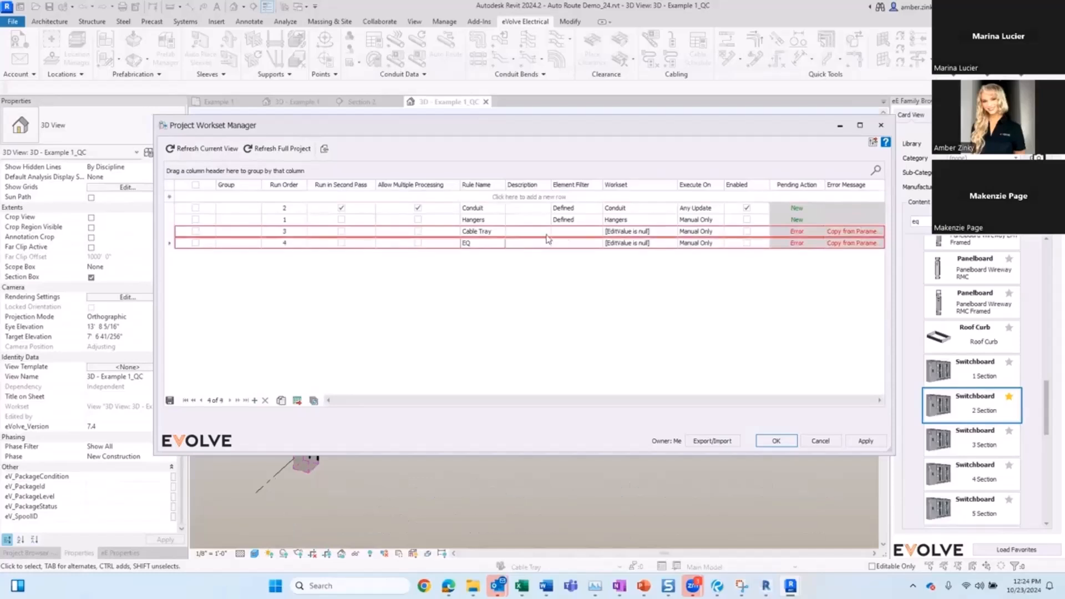
Step: Define the Cable Tray rule's element filter with the Cable Trays and Cable Tray Fittings categories
{"action": "left_click", "coordinate": [590, 233]}
{"action": "left_click", "coordinate": [596, 232]}
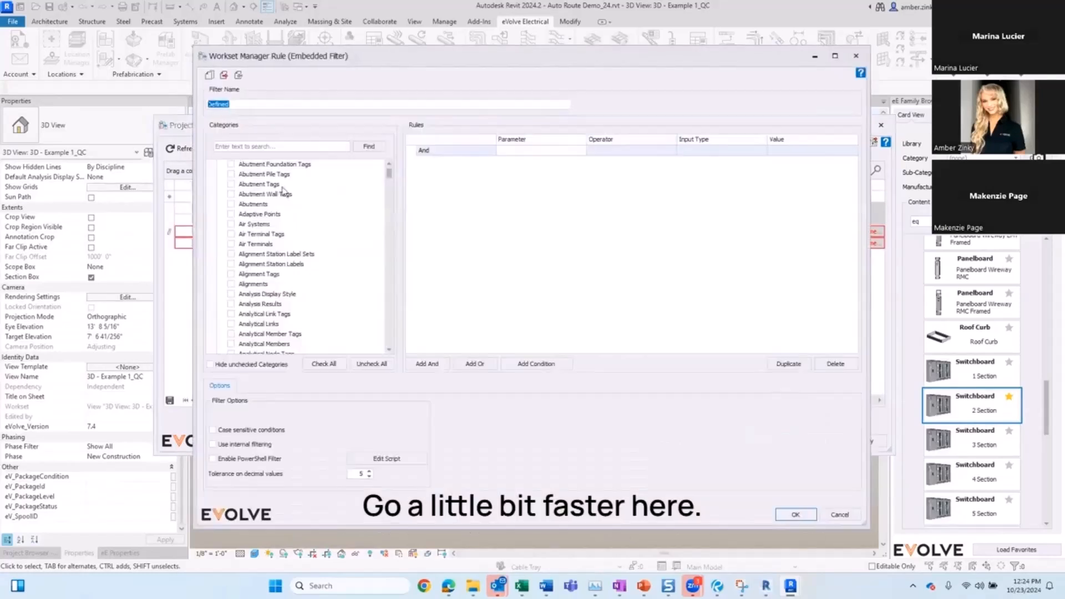
{"action": "left_click_drag", "start_coordinate": [377, 55], "coordinate": [392, 144]}
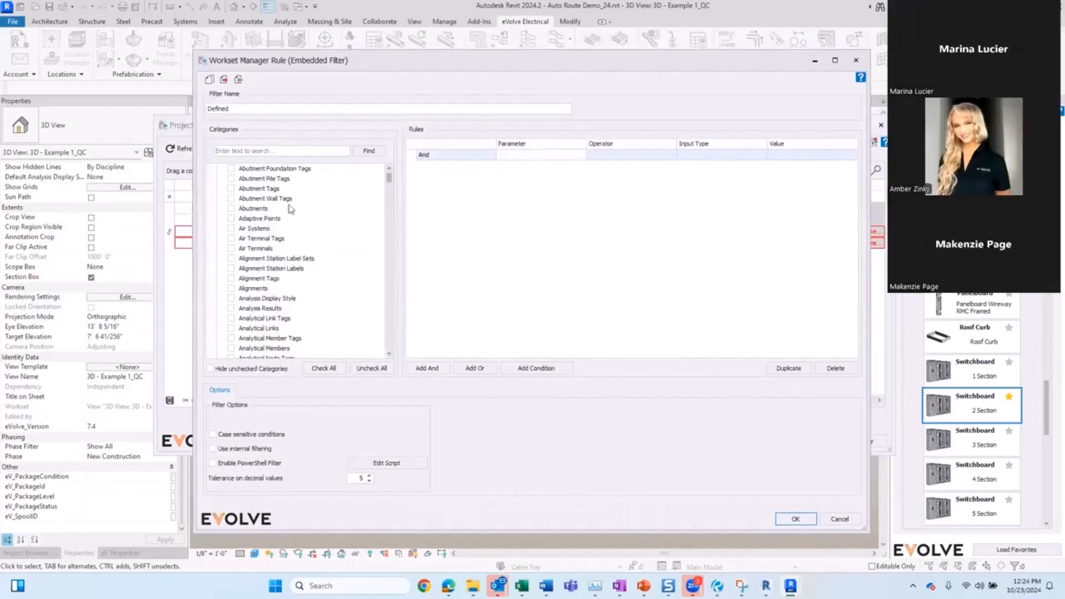
{"action": "left_click", "coordinate": [251, 230]}
{"action": "type", "text": "c"}
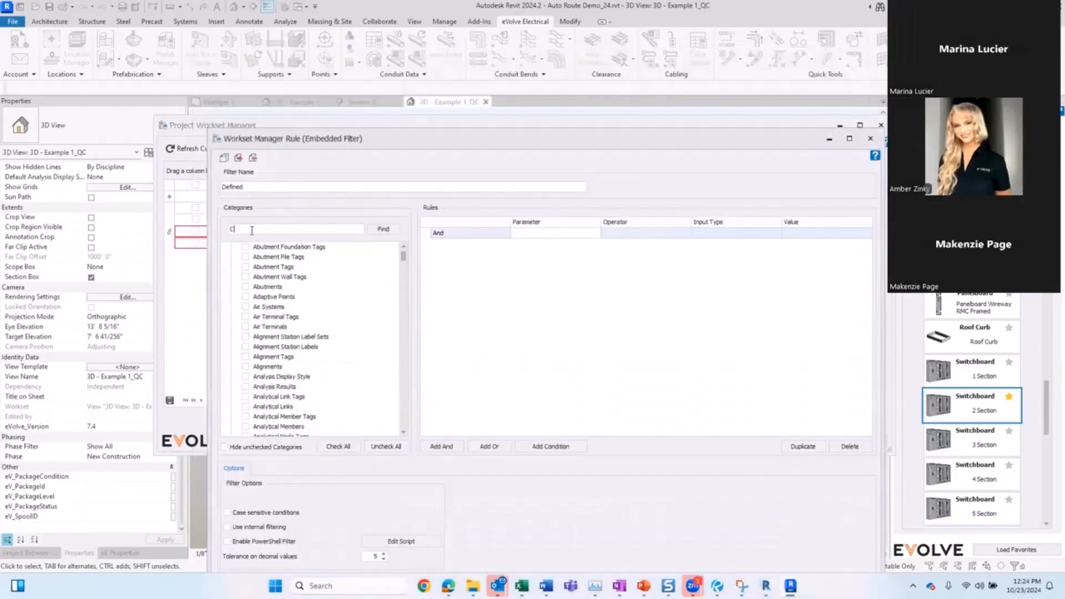
{"action": "type", "text": "able Tray"}
{"action": "left_click", "coordinate": [246, 287]}
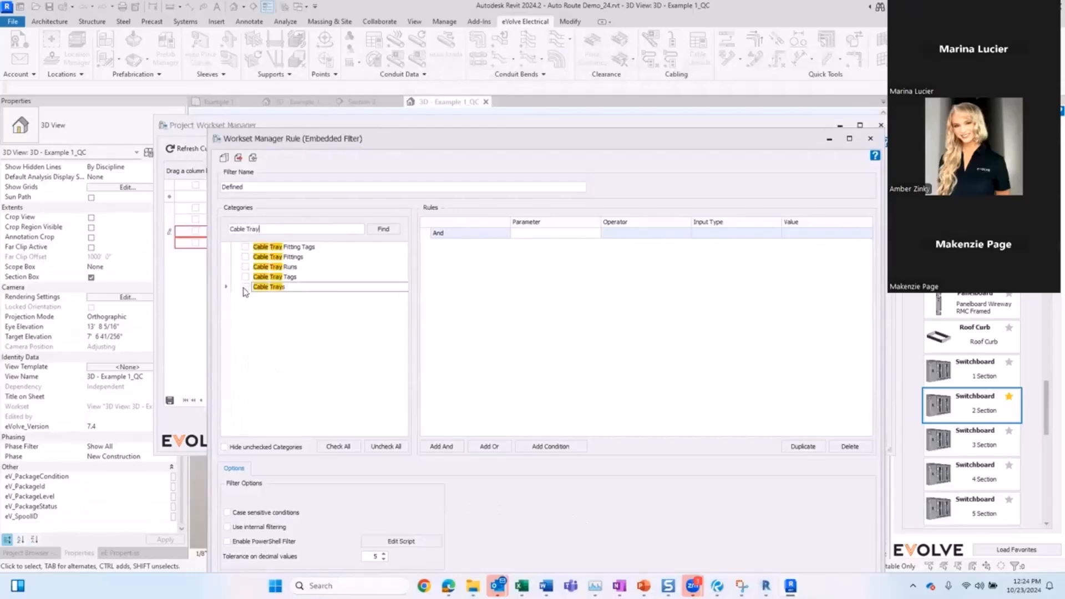
{"action": "left_click", "coordinate": [245, 257]}
{"action": "left_click_drag", "start_coordinate": [527, 146], "coordinate": [525, 142]}
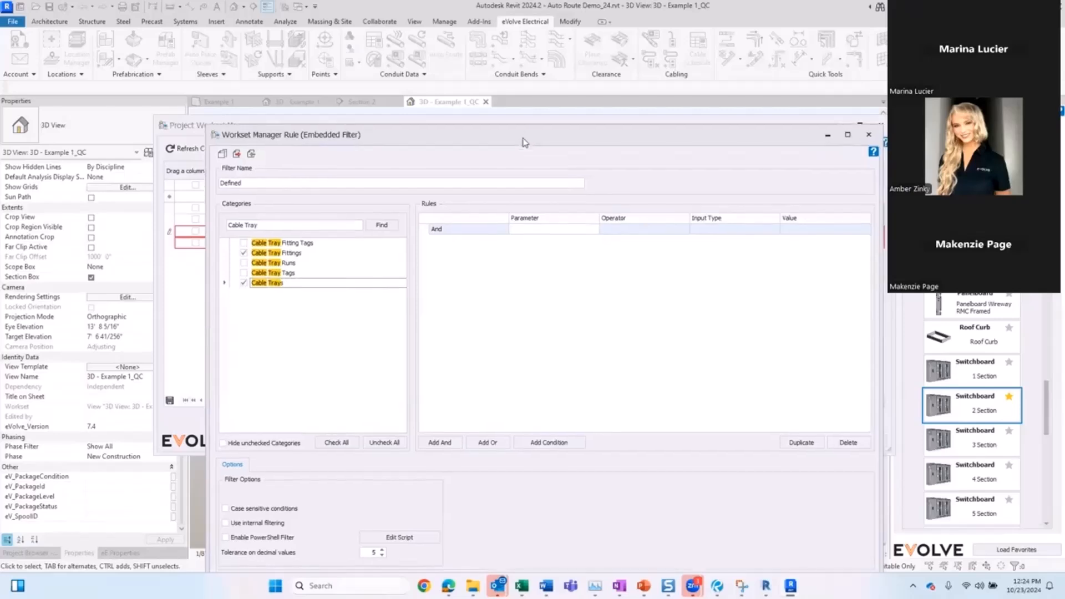
{"action": "left_click", "coordinate": [761, 528]}
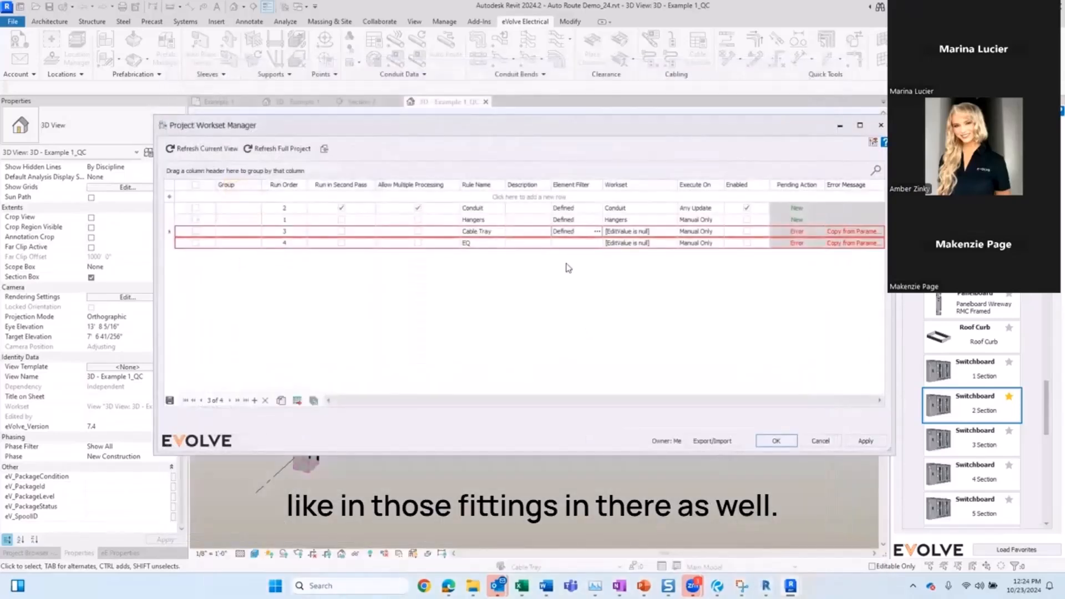
Step: Define the EQ rule's element filter with the Electrical Equipment and Mechanical Equipment categories
{"action": "left_click", "coordinate": [589, 245]}
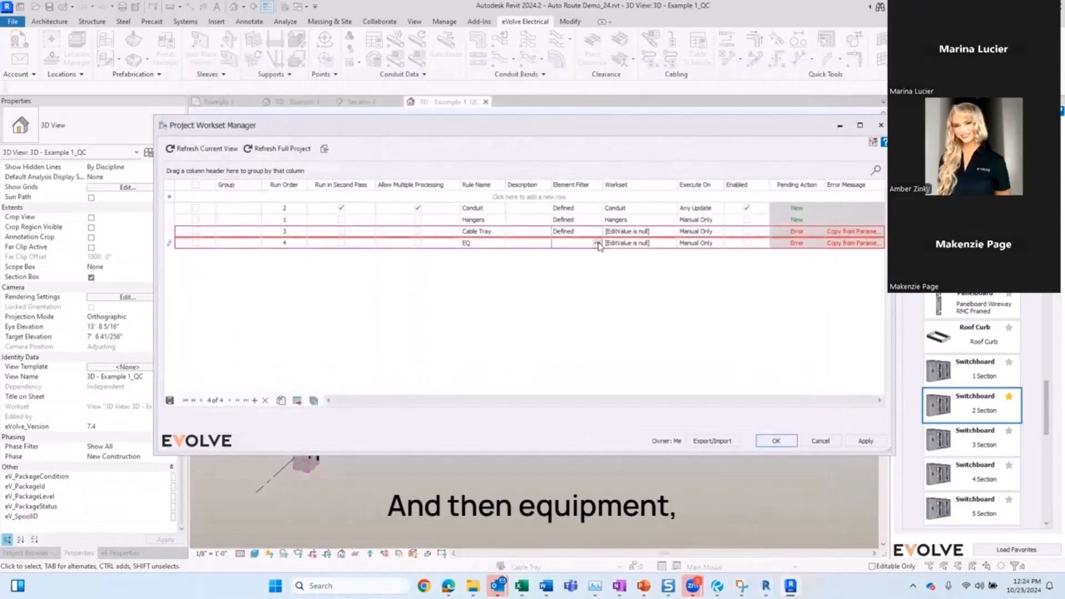
{"action": "left_click", "coordinate": [598, 243]}
{"action": "left_click", "coordinate": [265, 162]}
{"action": "type", "text": "eq"}
{"action": "left_click", "coordinate": [201, 176]}
{"action": "left_click", "coordinate": [201, 215]}
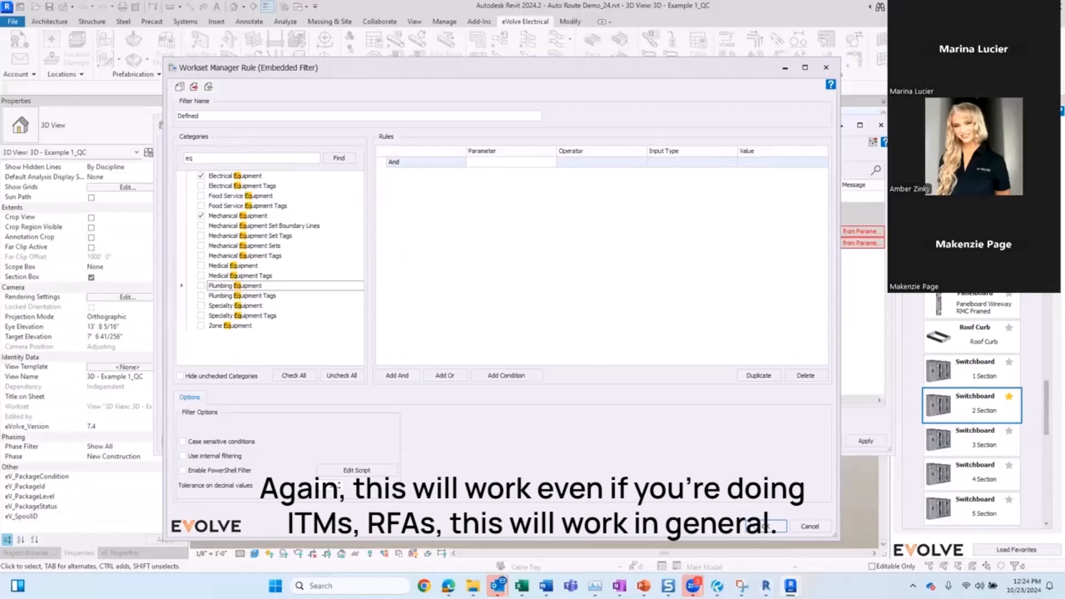
{"action": "left_click", "coordinate": [755, 526]}
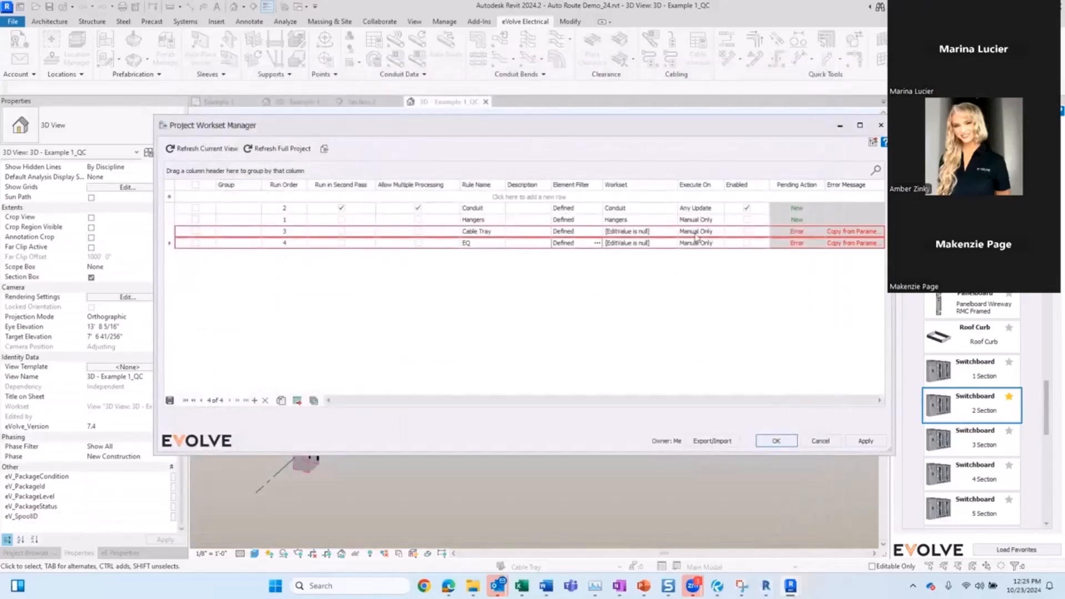
Step: Assign the Cable Tray rule to the Cable Tray workset and the EQ rule to the EQ workset
{"action": "left_click", "coordinate": [669, 231]}
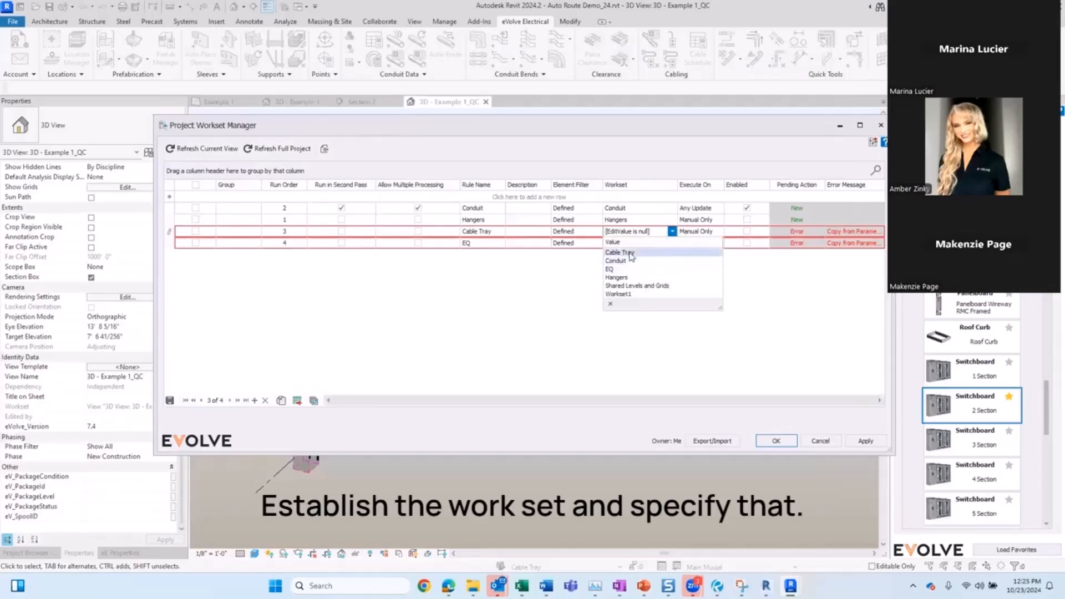
{"action": "left_click", "coordinate": [630, 254]}
{"action": "left_click", "coordinate": [653, 243]}
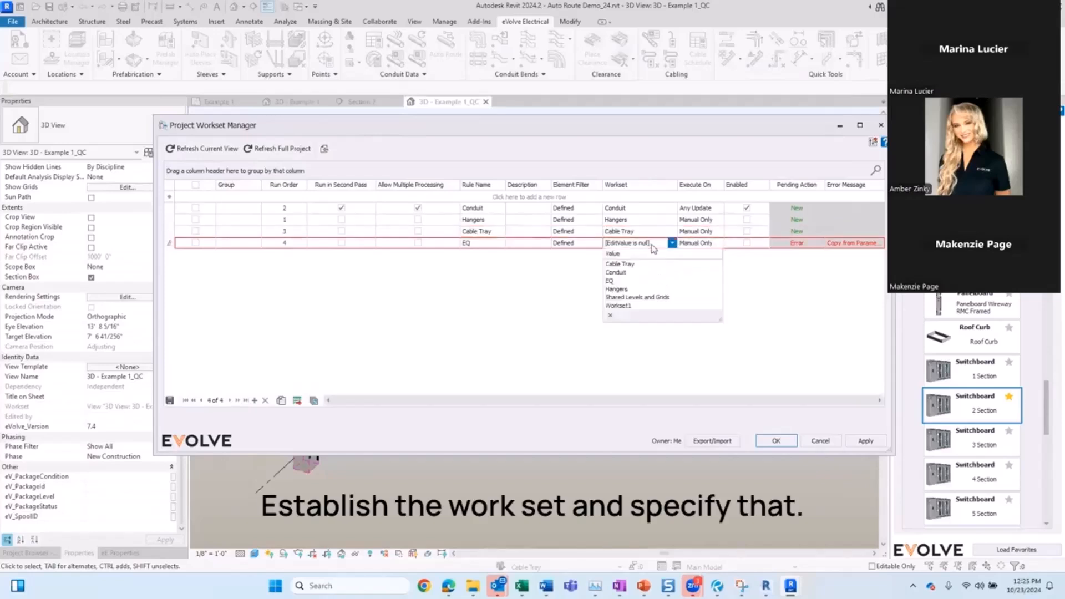
{"action": "left_click", "coordinate": [626, 281]}
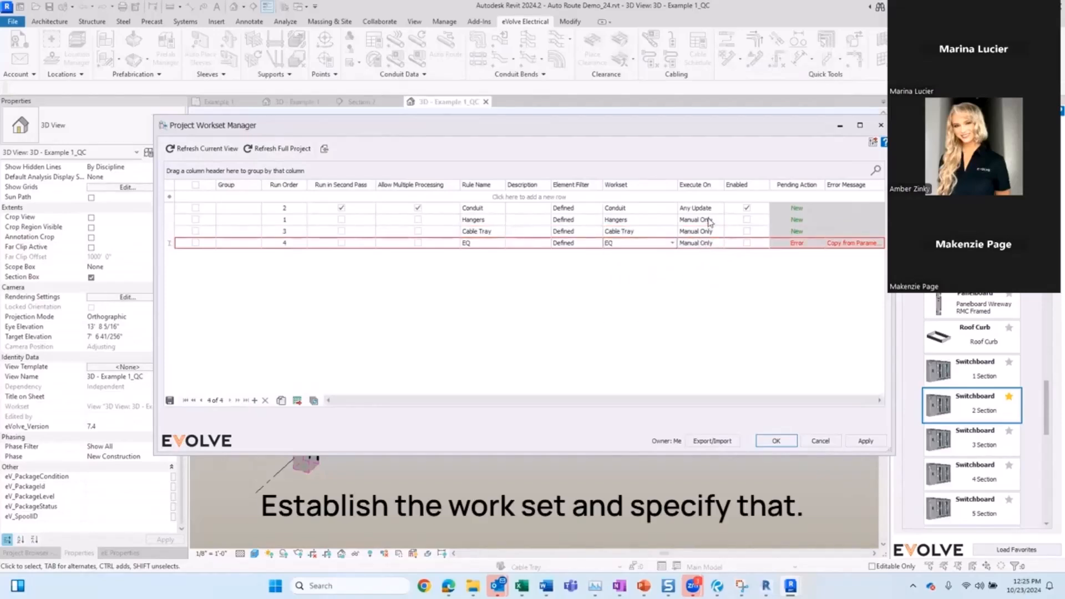
Step: Bulk update the Hangers, Cable Tray and EQ rules to set Enabled to Yes
{"action": "left_click", "coordinate": [195, 219]}
{"action": "left_click", "coordinate": [195, 230]}
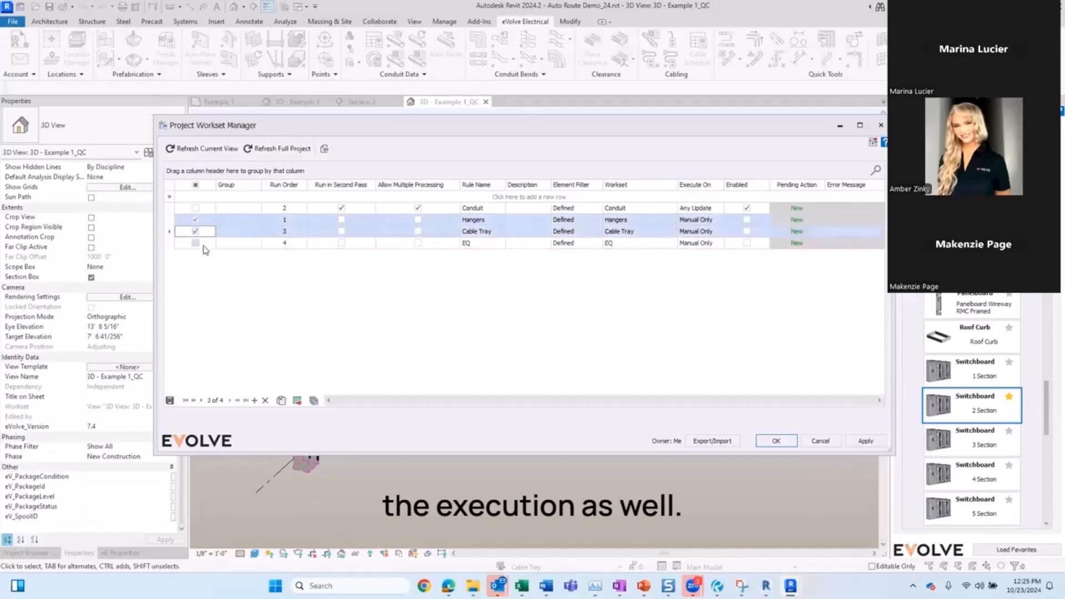
{"action": "left_click", "coordinate": [195, 242]}
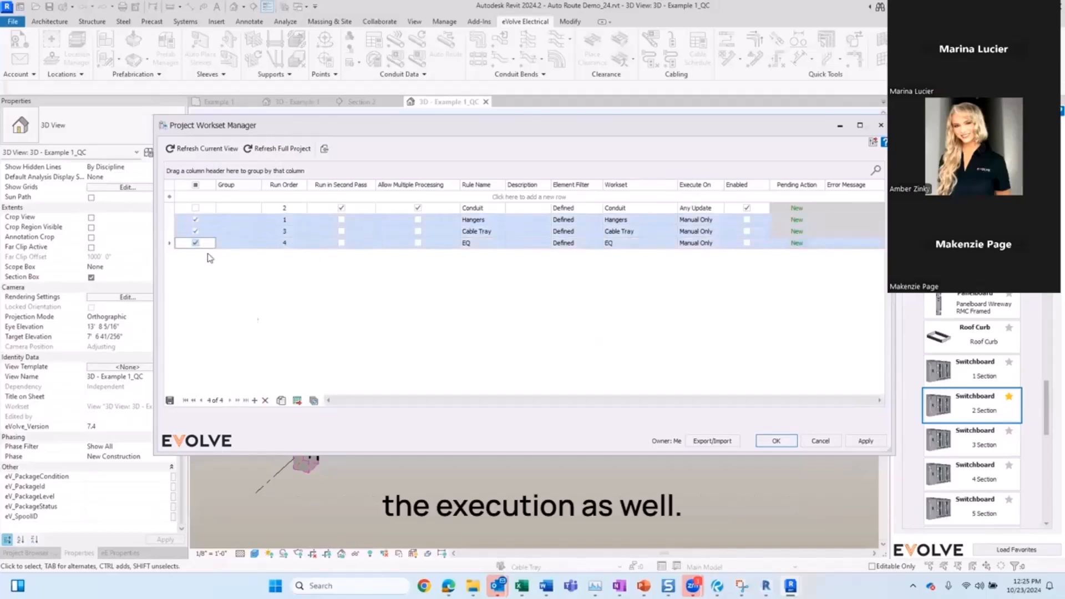
{"action": "left_click", "coordinate": [314, 401]}
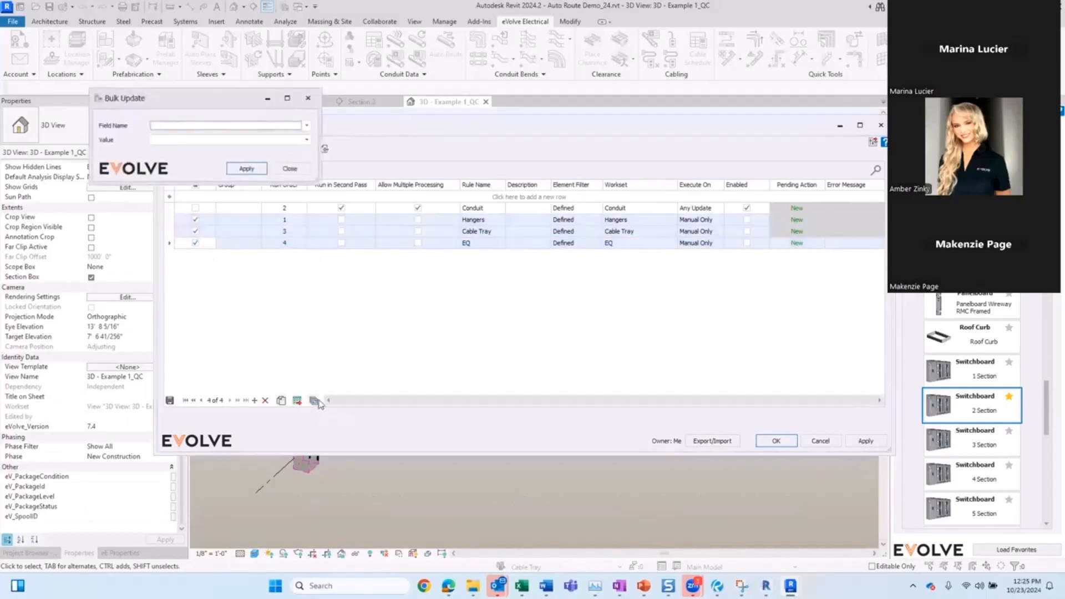
{"action": "left_click", "coordinate": [177, 127]}
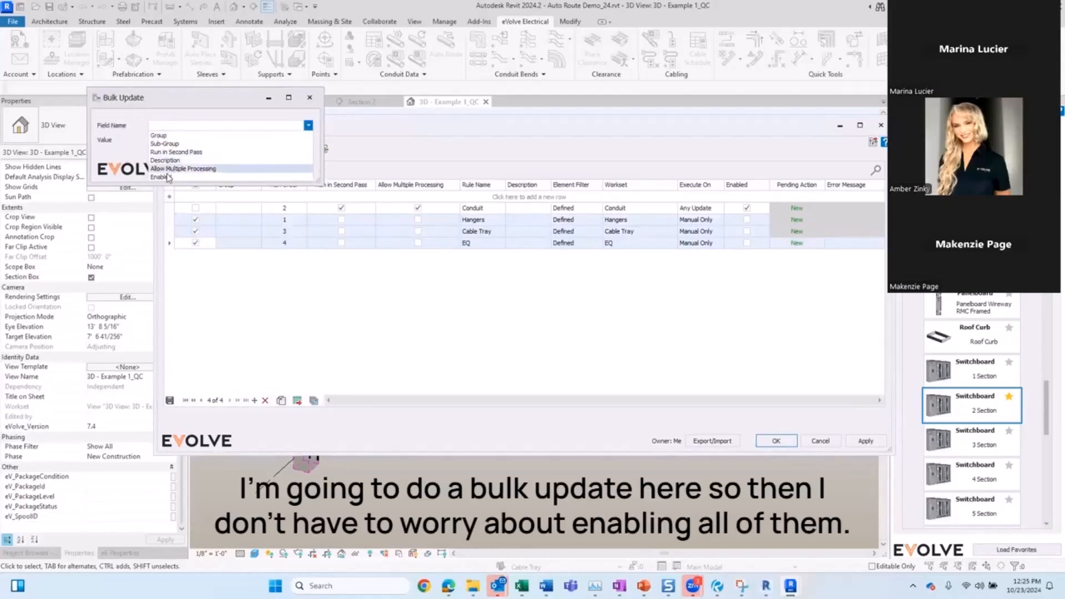
{"action": "left_click", "coordinate": [167, 178]}
{"action": "left_click", "coordinate": [195, 140]}
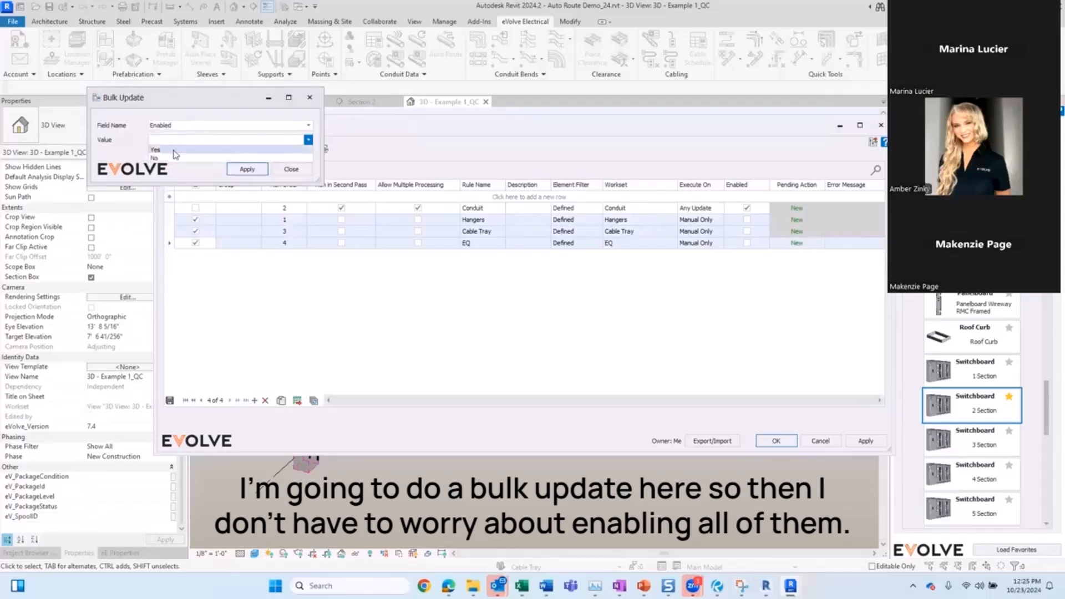
{"action": "left_click", "coordinate": [183, 149]}
{"action": "left_click", "coordinate": [247, 169]}
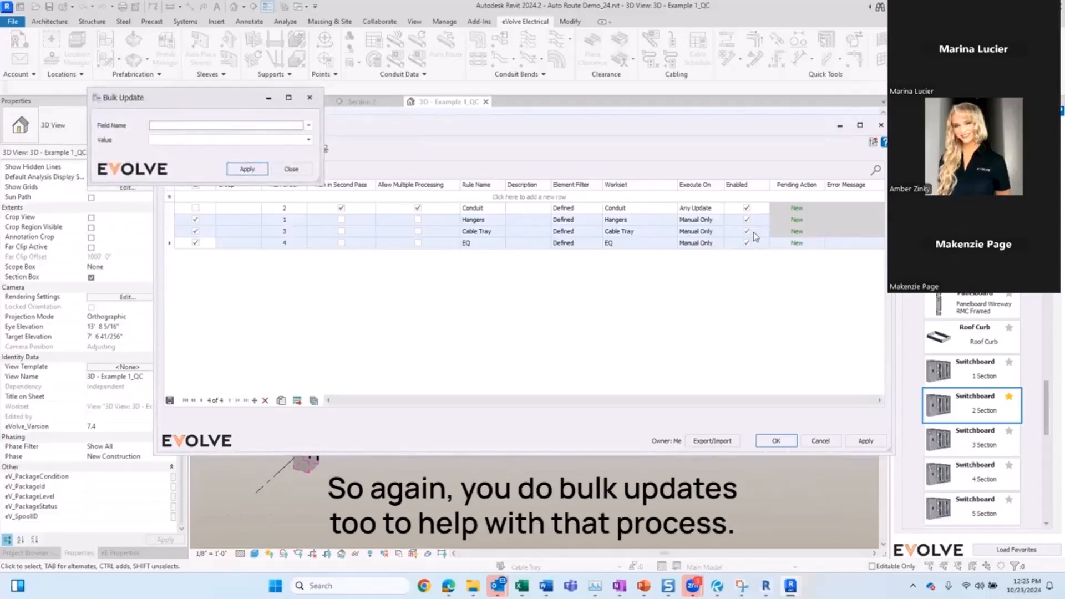
{"action": "left_click", "coordinate": [309, 98]}
Step: Set the Hangers, Cable Tray and EQ rules to execute on Any Update
{"action": "left_click", "coordinate": [704, 221]}
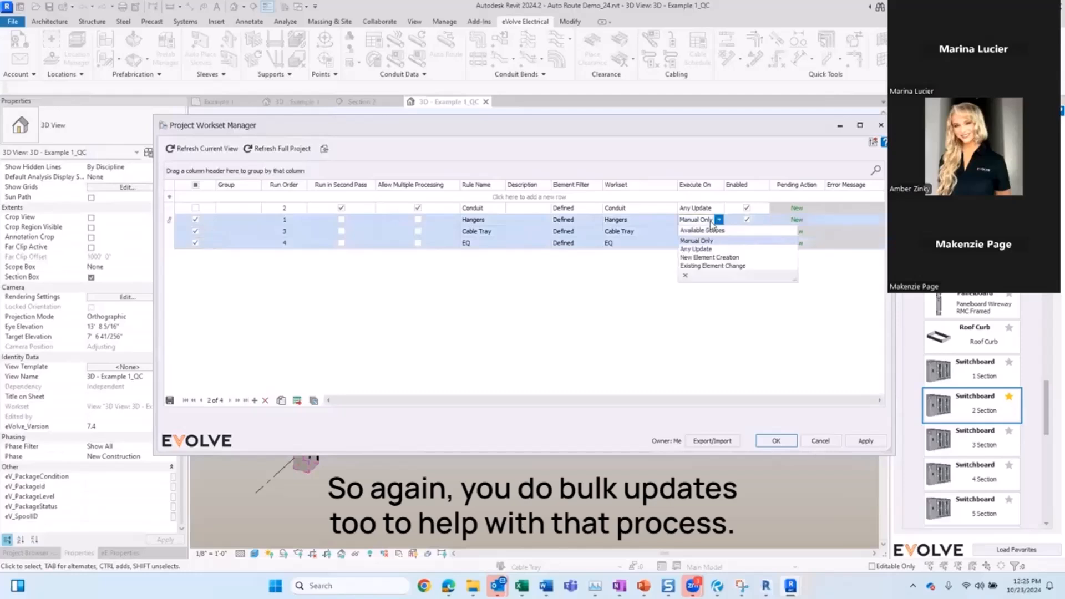
{"action": "left_click", "coordinate": [700, 249]}
{"action": "left_click", "coordinate": [706, 231]}
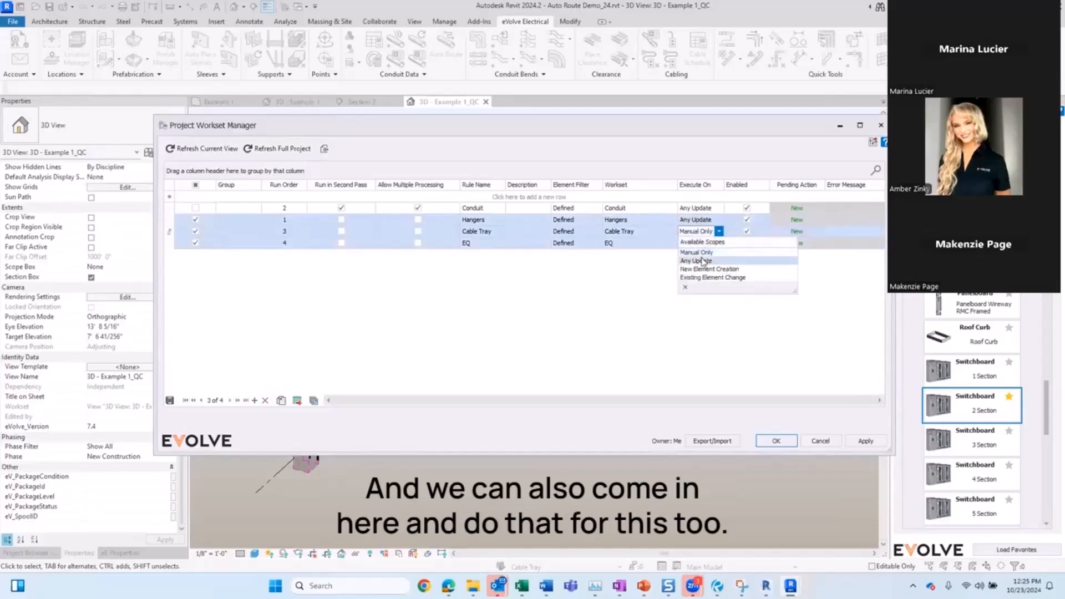
{"action": "left_click", "coordinate": [696, 260]}
{"action": "left_click", "coordinate": [706, 242]}
{"action": "left_click", "coordinate": [696, 272]}
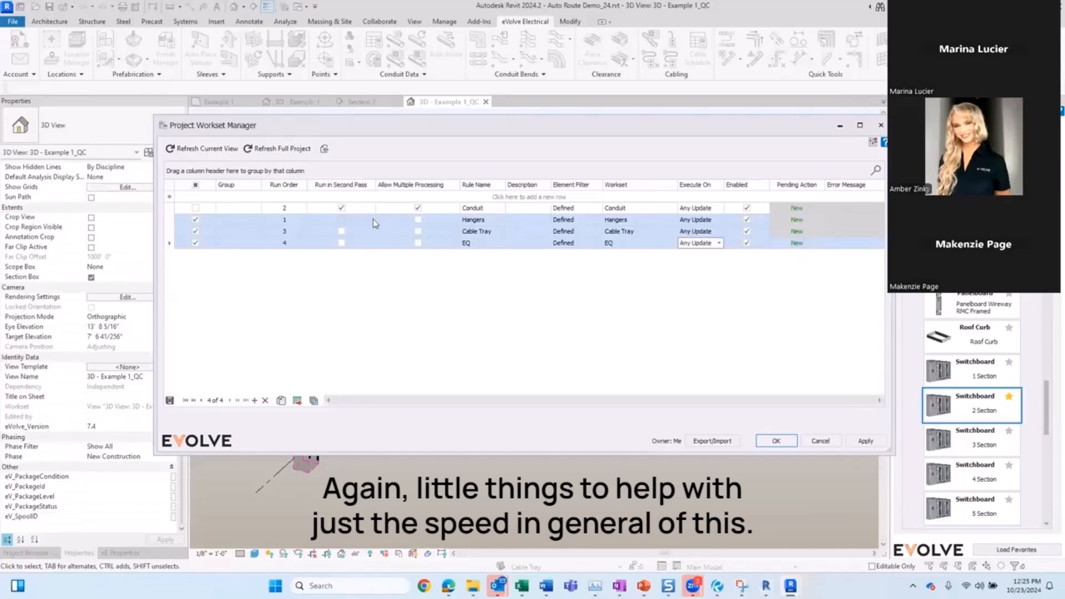
Step: Turn on Run in Second Pass and Allow Multiple Processing for the Hangers, Cable Tray and EQ rules, and include the Conduit rule in the selection
{"action": "left_click", "coordinate": [341, 220]}
{"action": "left_click", "coordinate": [418, 231]}
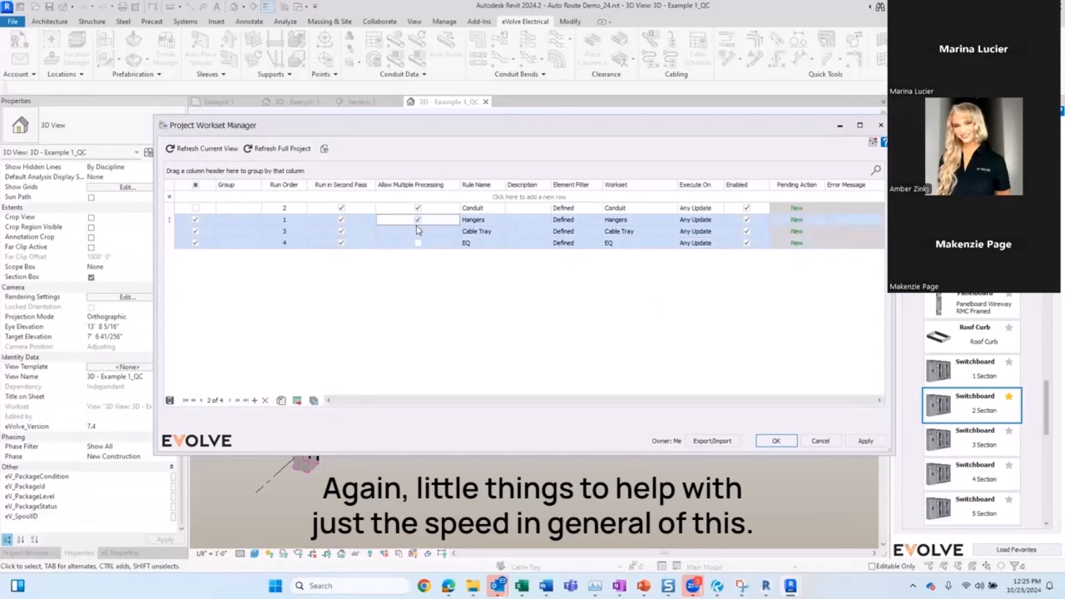
{"action": "left_click", "coordinate": [419, 244]}
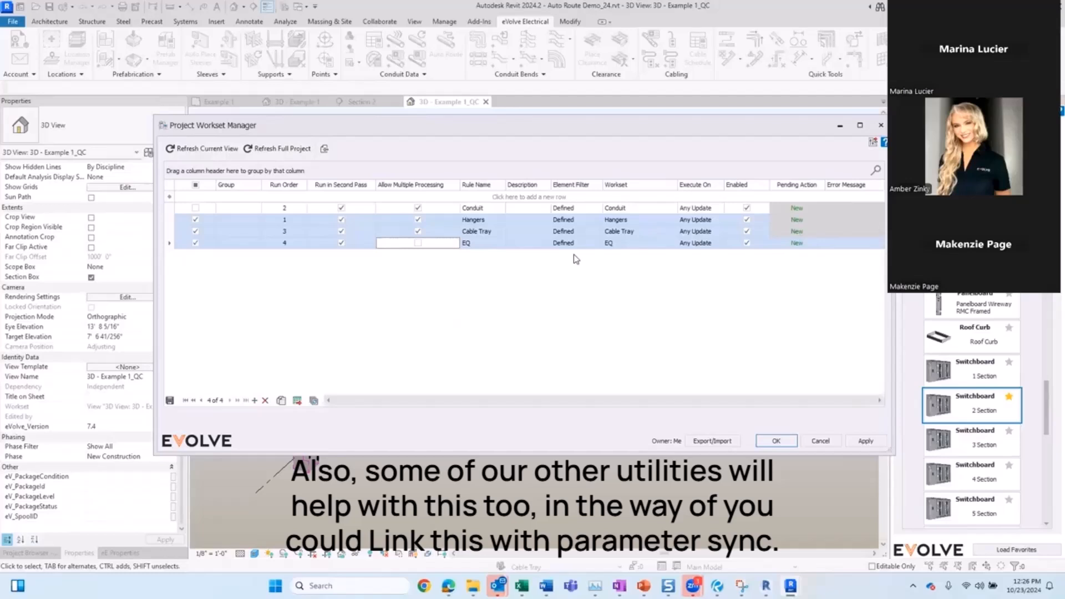
{"action": "left_click", "coordinate": [195, 208]}
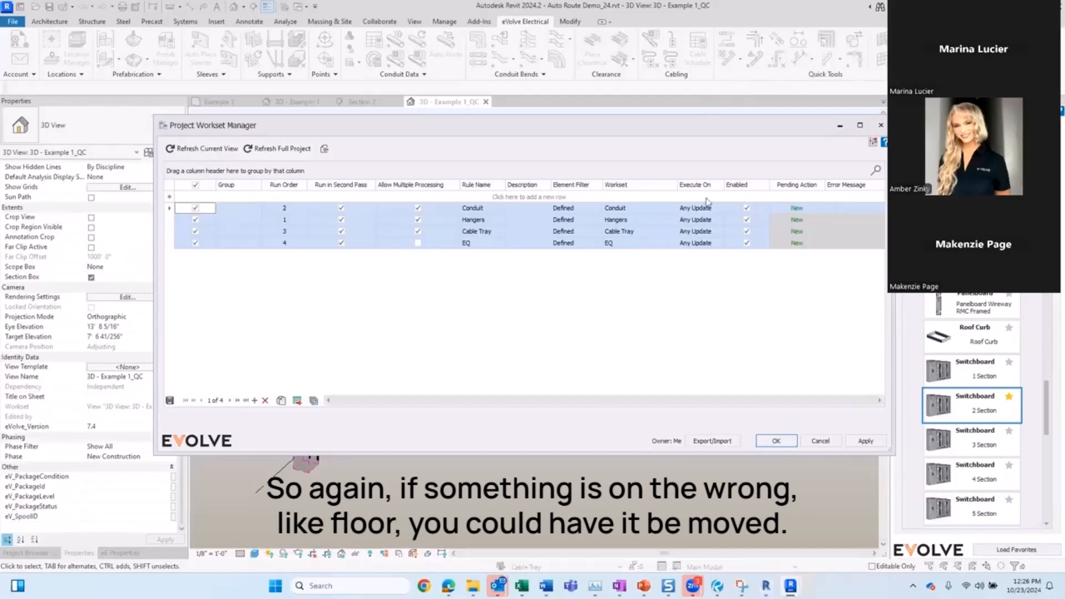
{"action": "left_click", "coordinate": [436, 245]}
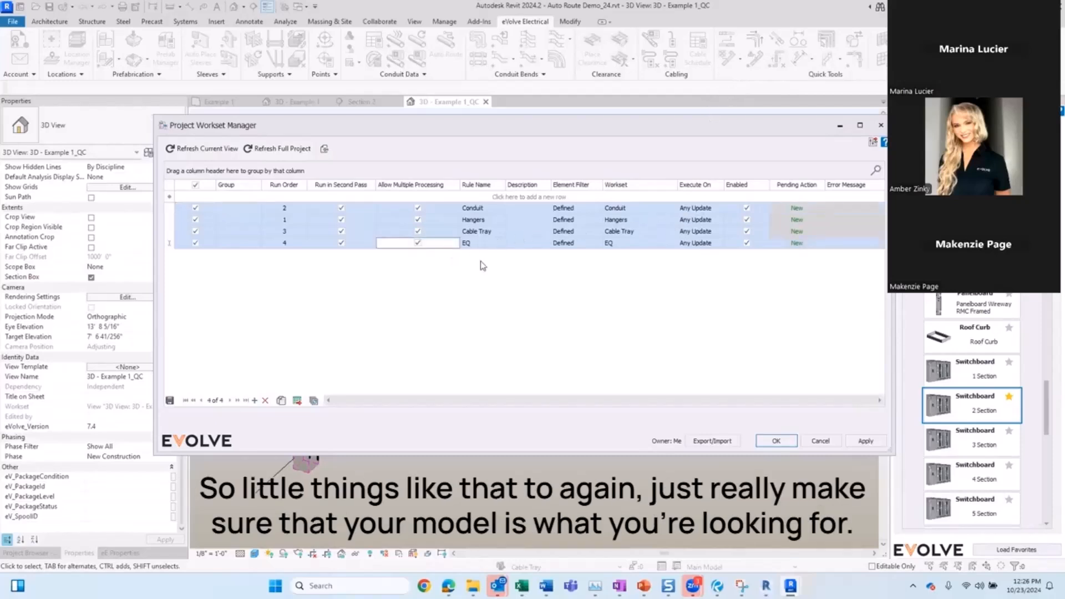
Step: Save the rules, run all four selected rules on the current view, and close the workset manager
{"action": "left_click", "coordinate": [224, 149]}
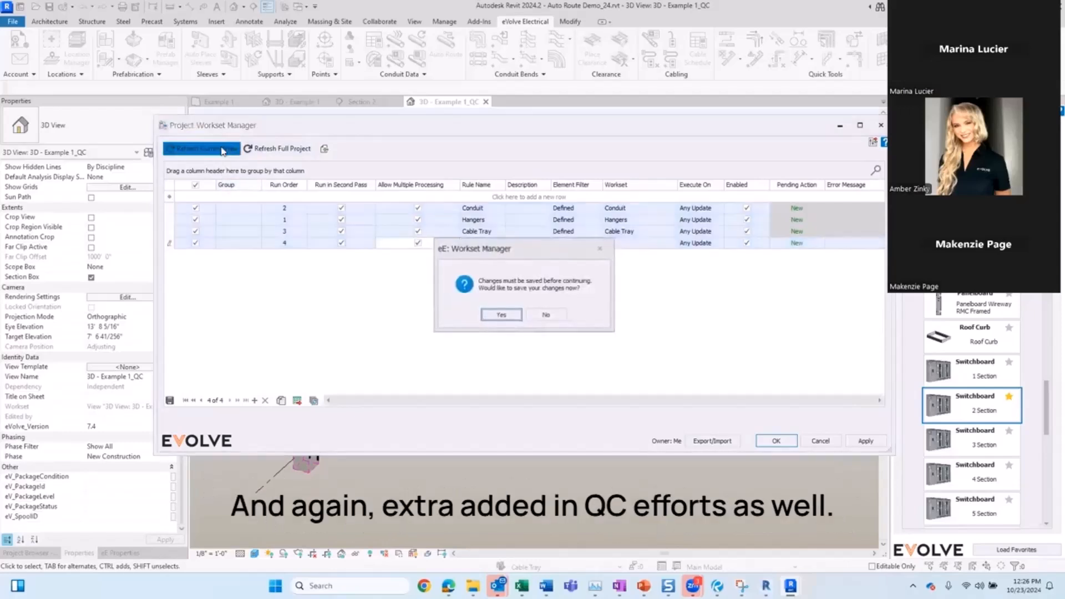
{"action": "left_click", "coordinate": [494, 316]}
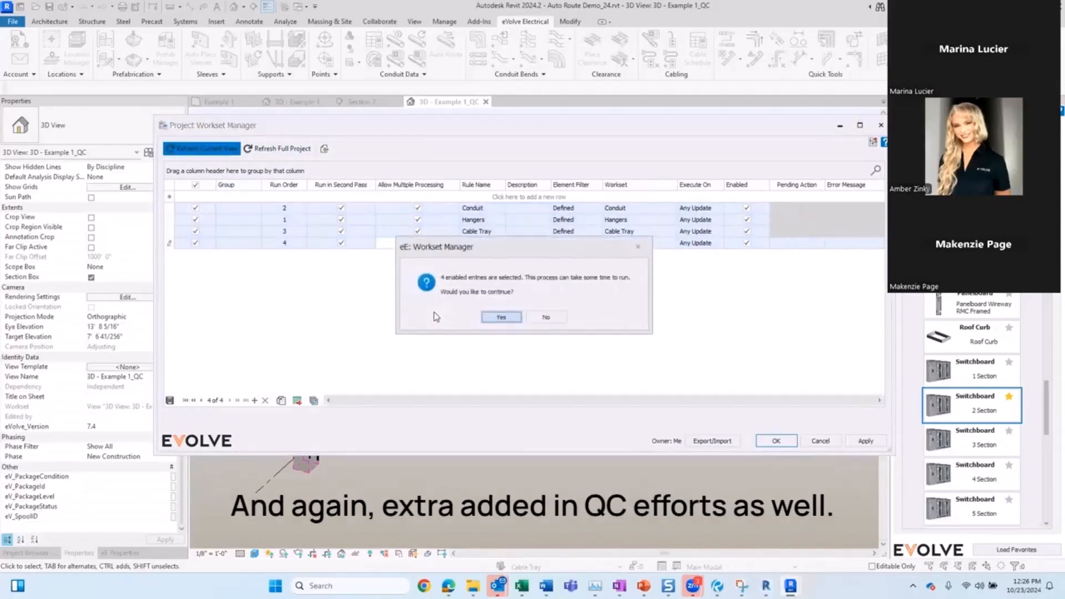
{"action": "left_click", "coordinate": [501, 316]}
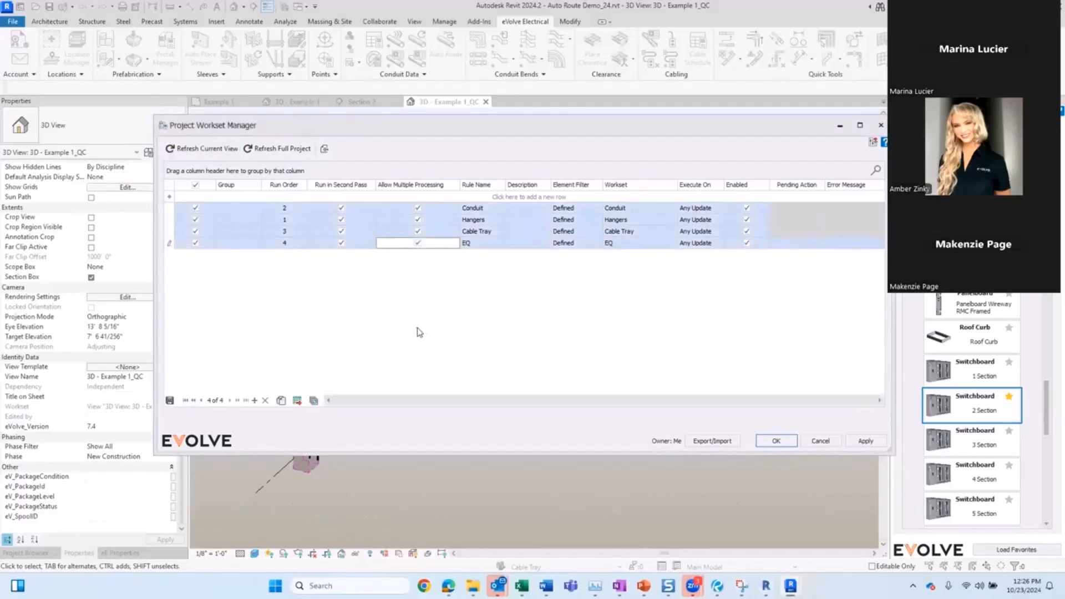
{"action": "left_click", "coordinate": [778, 439]}
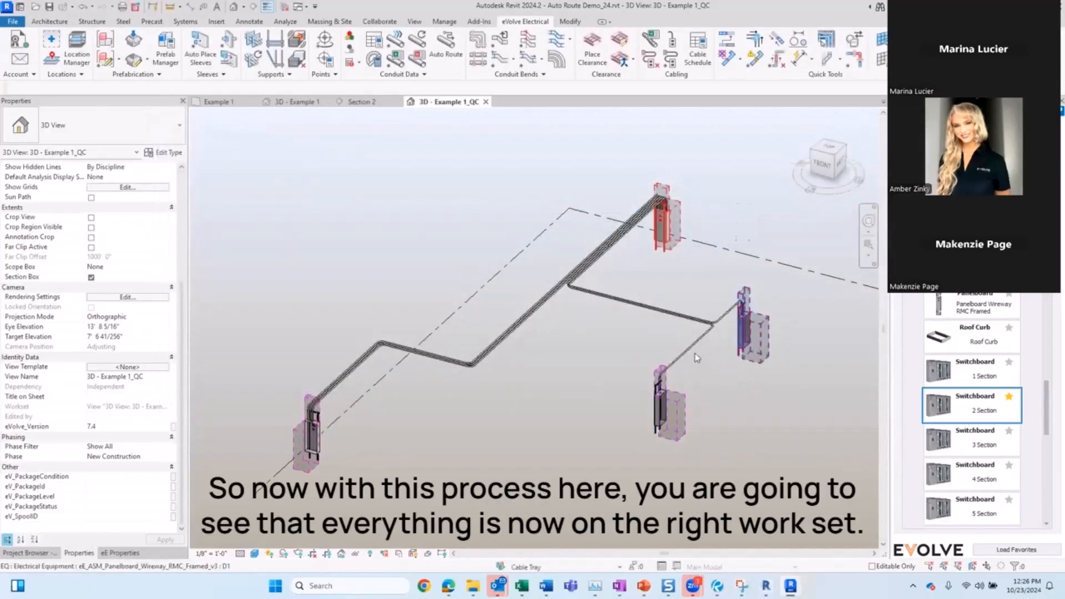
Step: Check the workset of the panelboard wireway assembly at the far end of the branch conduit run
{"action": "left_click", "coordinate": [757, 341]}
{"action": "scroll", "coordinate": [110, 369], "scroll_direction": "down", "scroll_amount": 10}
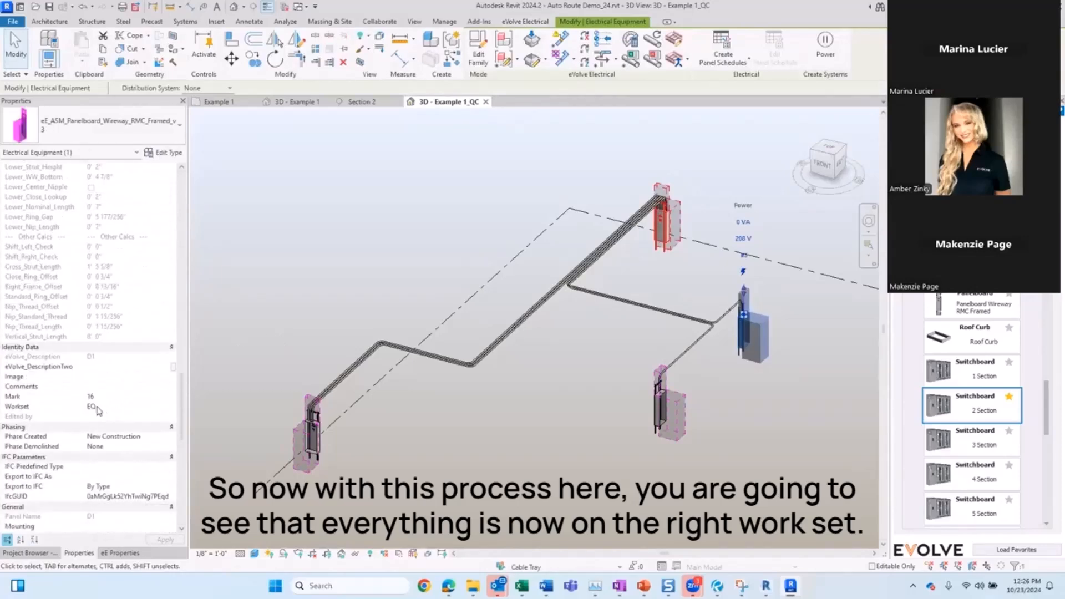
Step: Check the workset of the panelboard wireway assembly at the upper end of the main conduit run and of one conduit in that run
{"action": "left_click", "coordinate": [661, 245]}
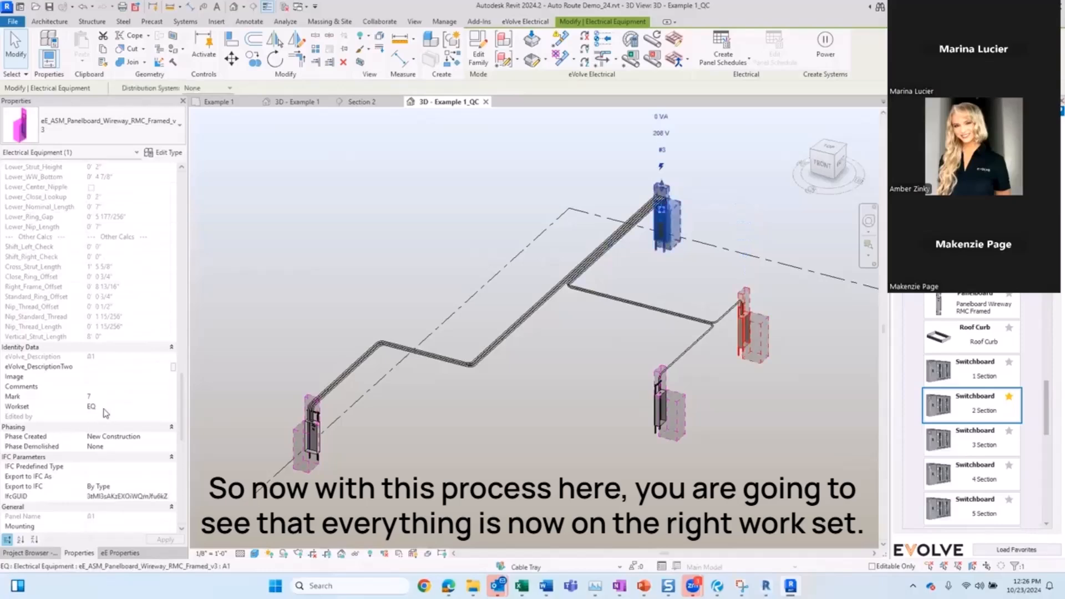
{"action": "left_click", "coordinate": [503, 366]}
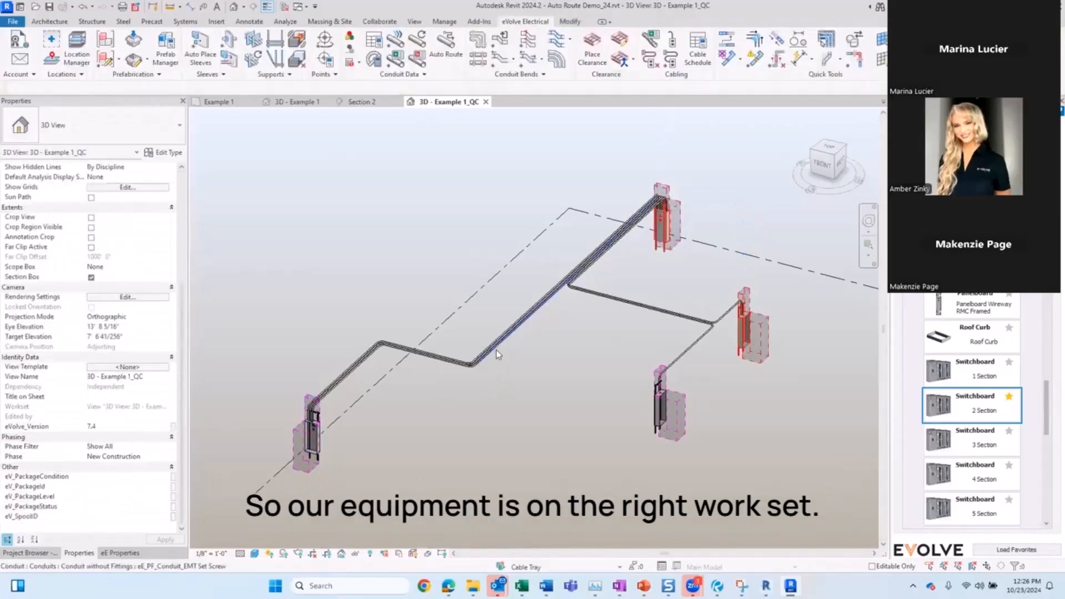
{"action": "left_click", "coordinate": [494, 346]}
{"action": "scroll", "coordinate": [123, 368], "scroll_direction": "down", "scroll_amount": 1}
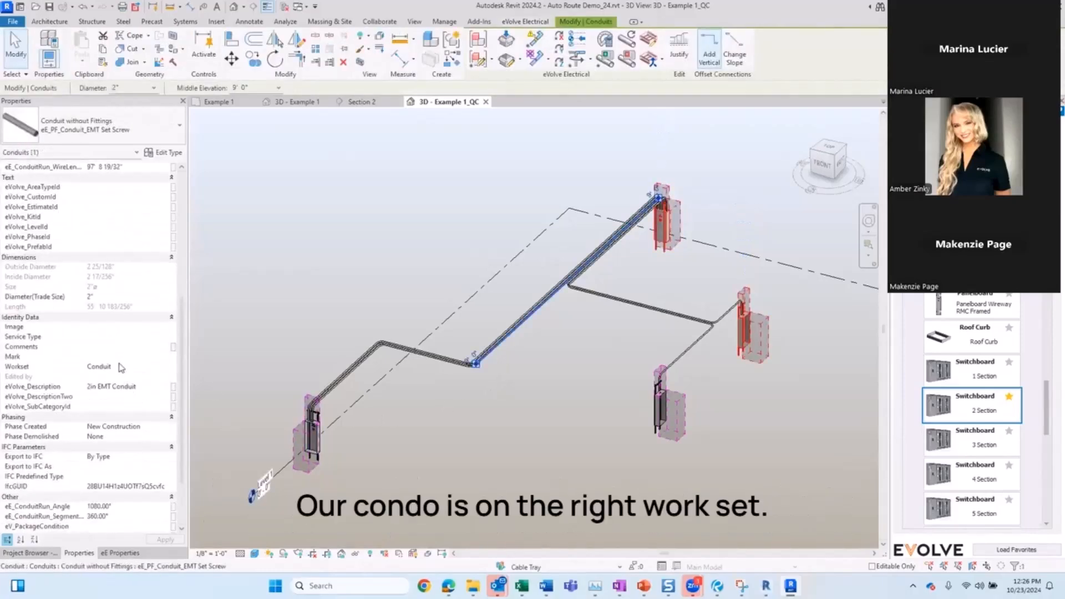
{"action": "left_click", "coordinate": [498, 418]}
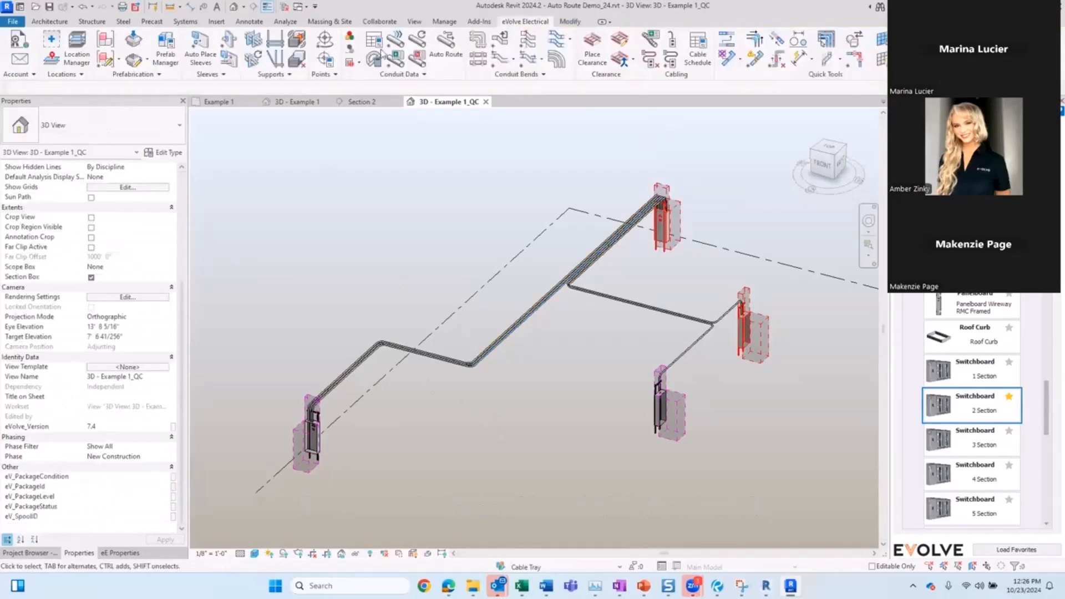
Step: Set up hanger placement with the Auto Detect - 1/2 Hardware - 1-5/8 Strut profile in Entire Path mode
{"action": "left_click", "coordinate": [423, 264]}
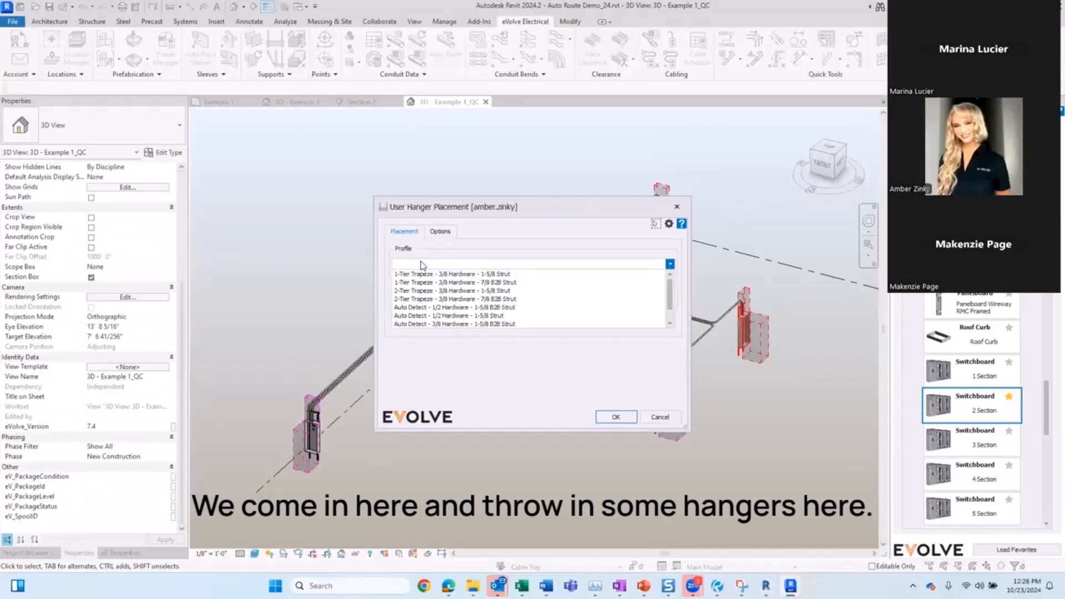
{"action": "scroll", "coordinate": [425, 267], "scroll_direction": "down", "scroll_amount": 1}
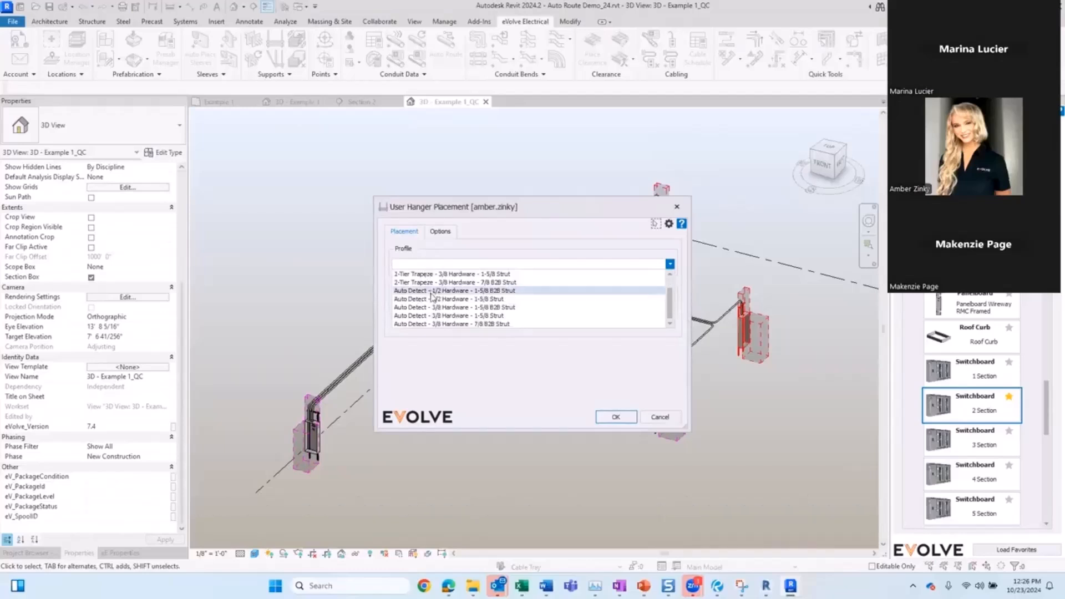
{"action": "left_click", "coordinate": [430, 299]}
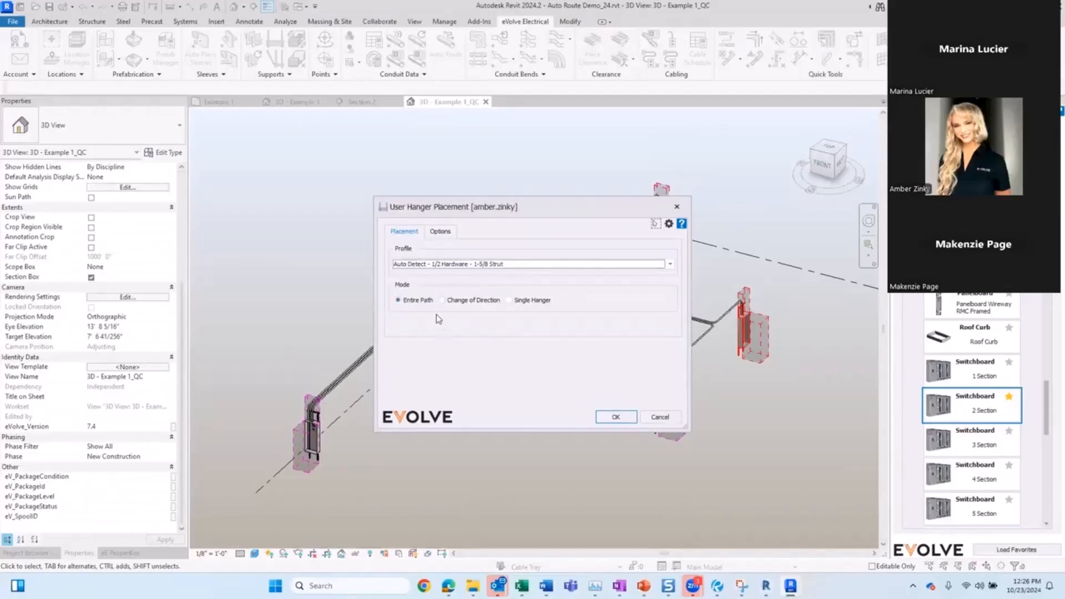
{"action": "left_click", "coordinate": [440, 232]}
{"action": "left_click", "coordinate": [413, 231]}
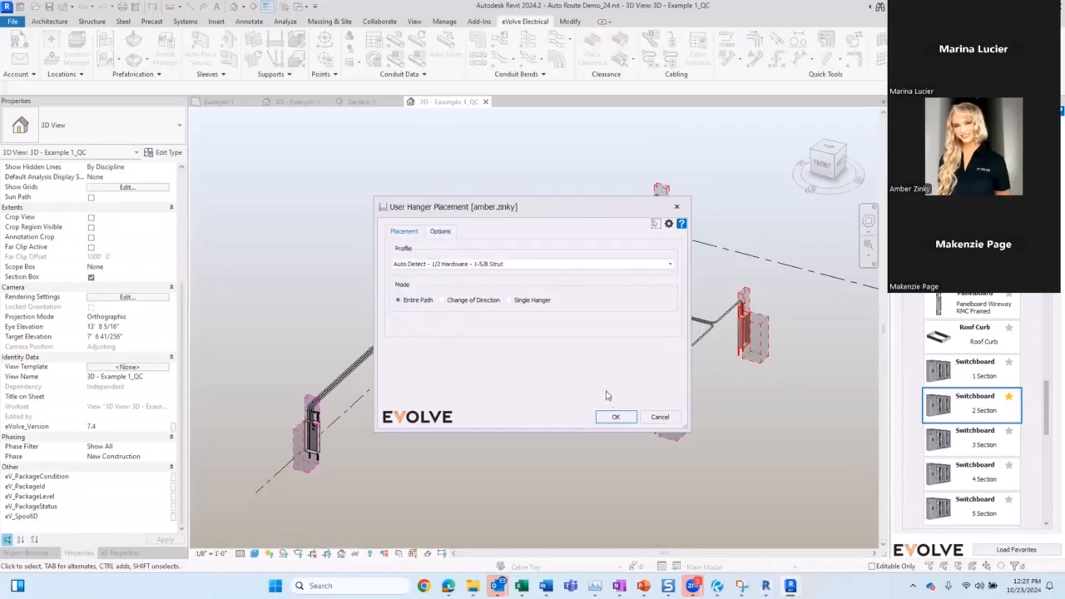
{"action": "left_click", "coordinate": [615, 416]}
Step: Place hangers along the parallel conduit straights beside the lower-end panelboard assembly
{"action": "left_click_drag", "start_coordinate": [349, 382], "coordinate": [348, 383]}
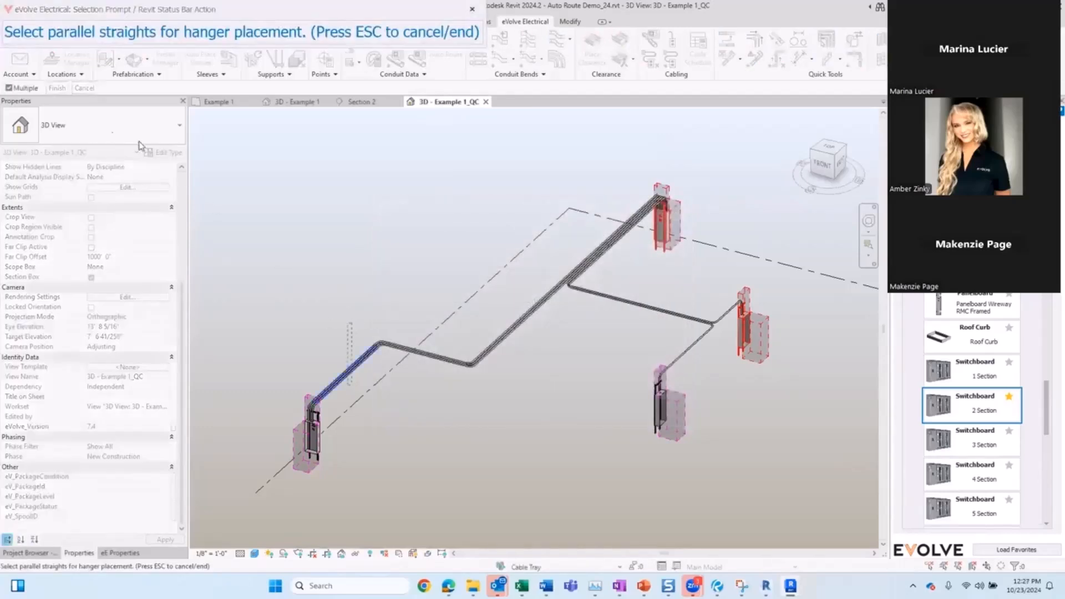
{"action": "left_click", "coordinate": [56, 88]}
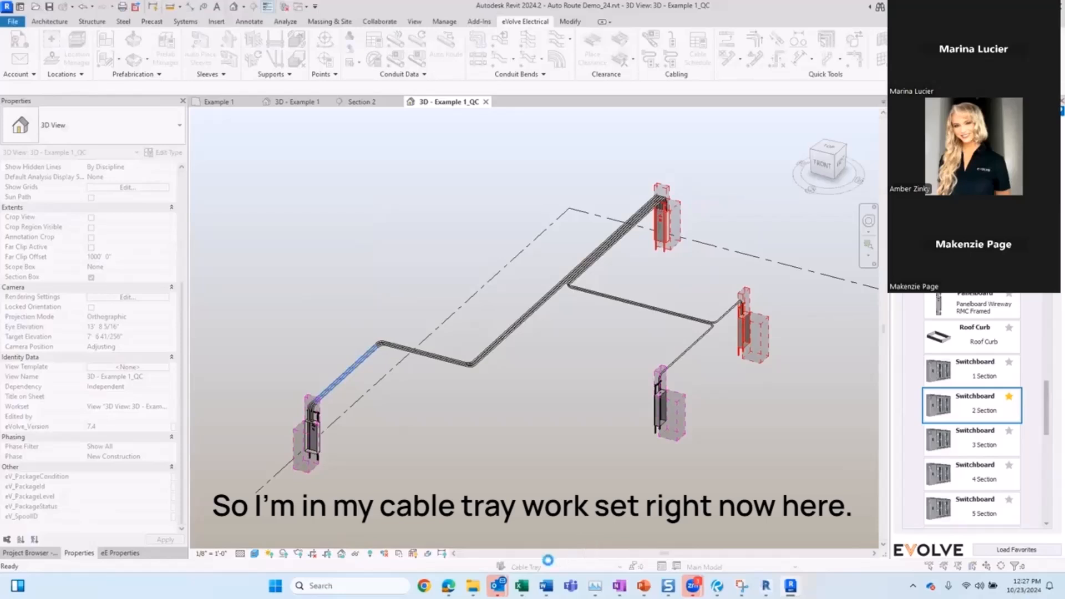
{"action": "left_click", "coordinate": [605, 220]}
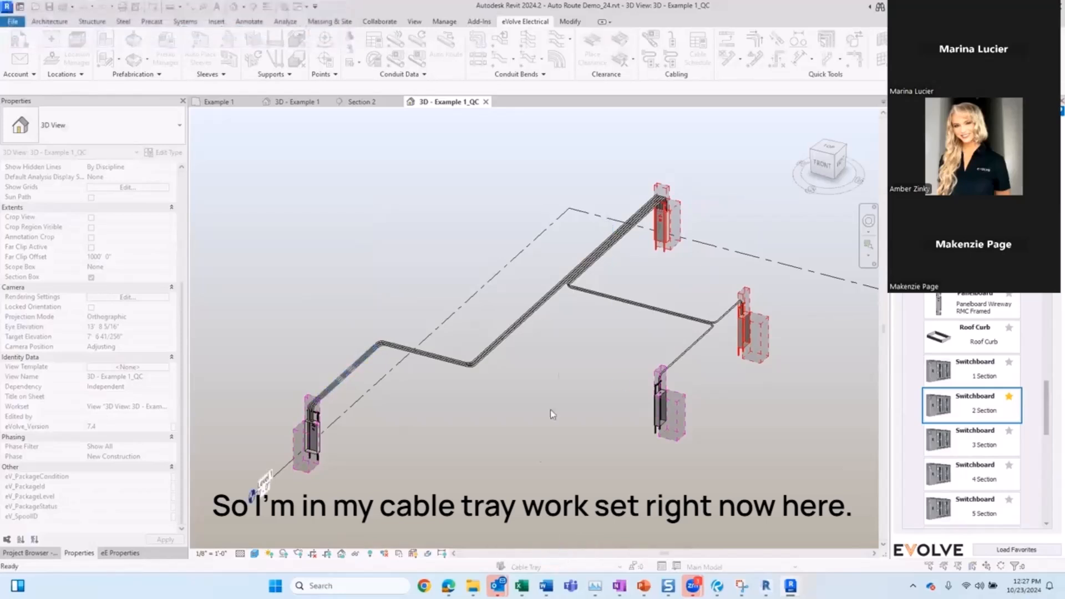